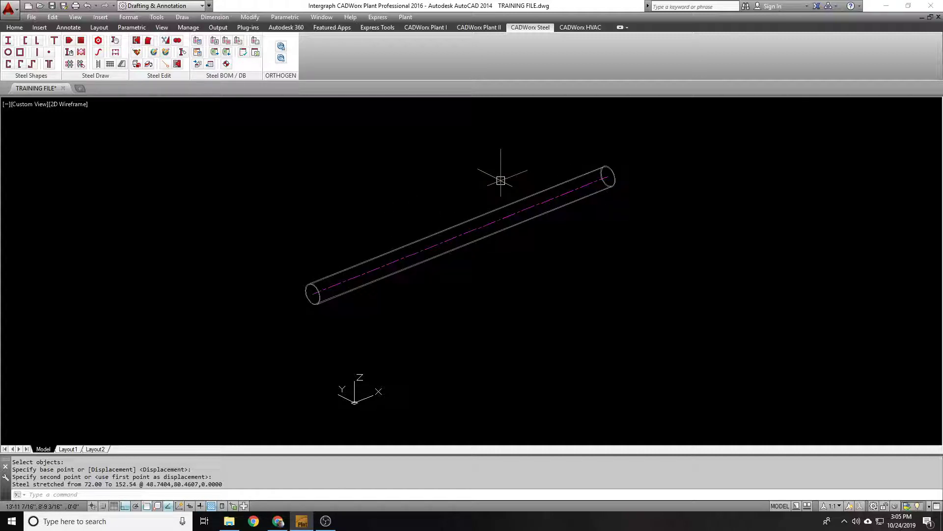
click(589, 173)
click(608, 176)
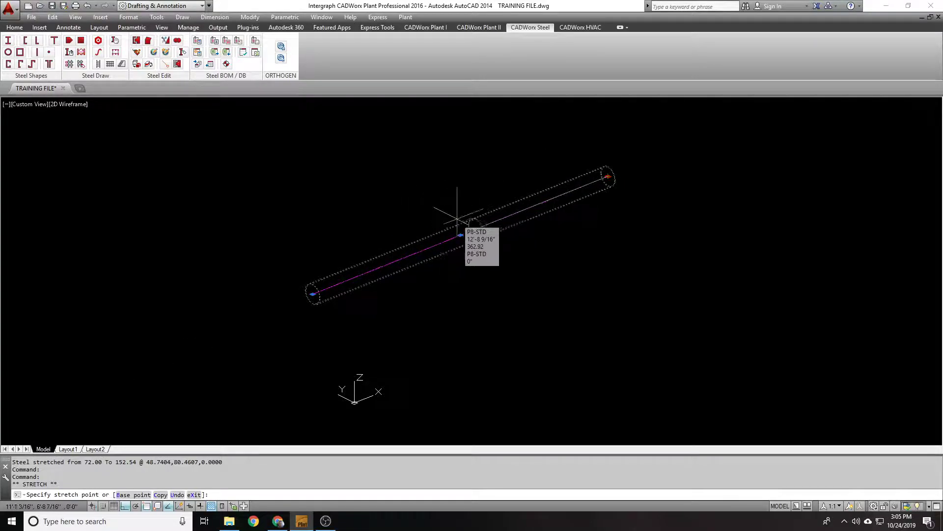
key(Escape)
key(Escape)
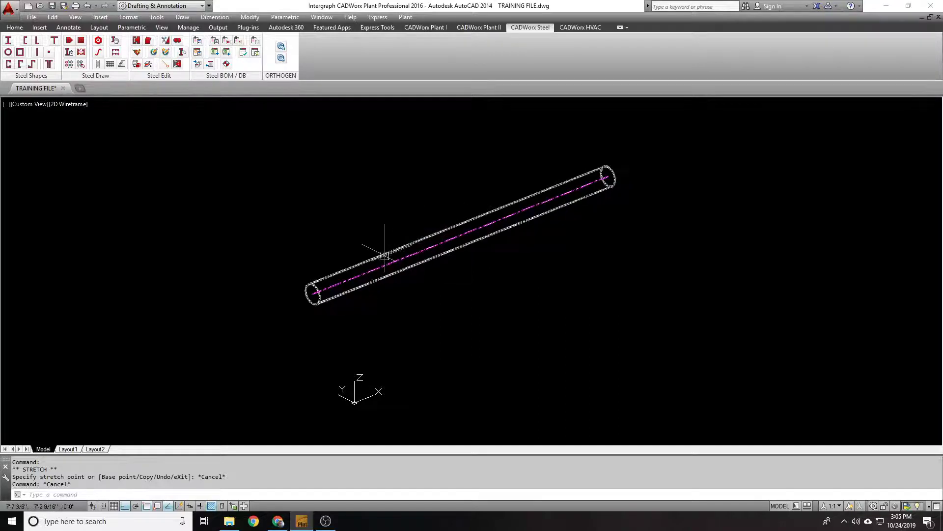
scroll(471, 221, down, 2)
scroll(441, 237, up, 2)
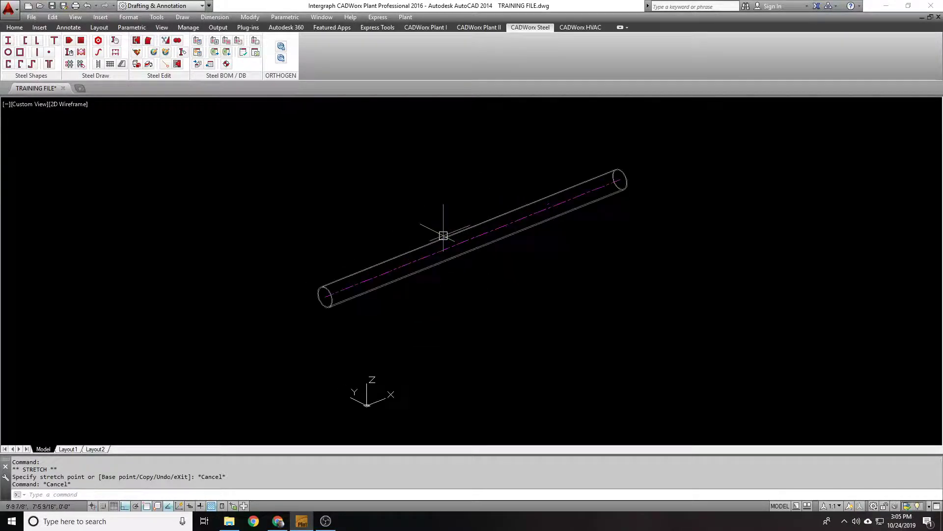
text(l)
key(Return)
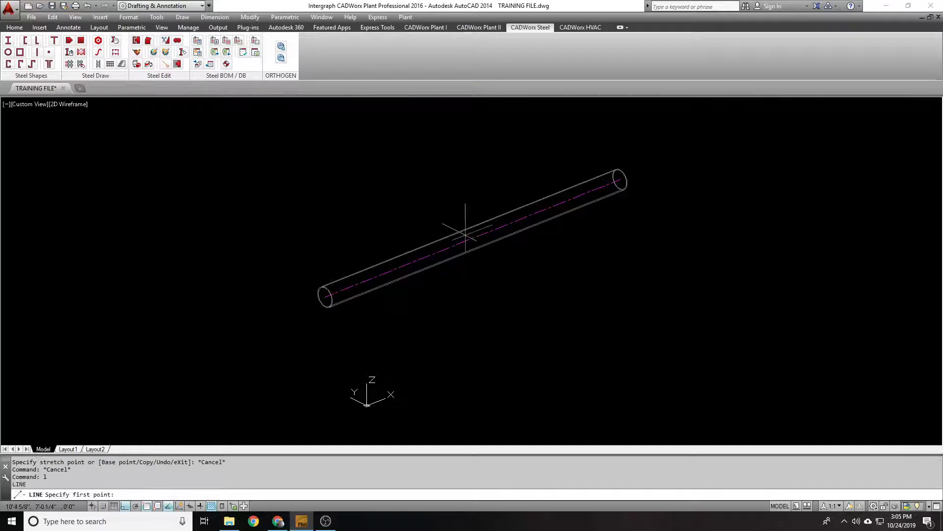
key(Escape)
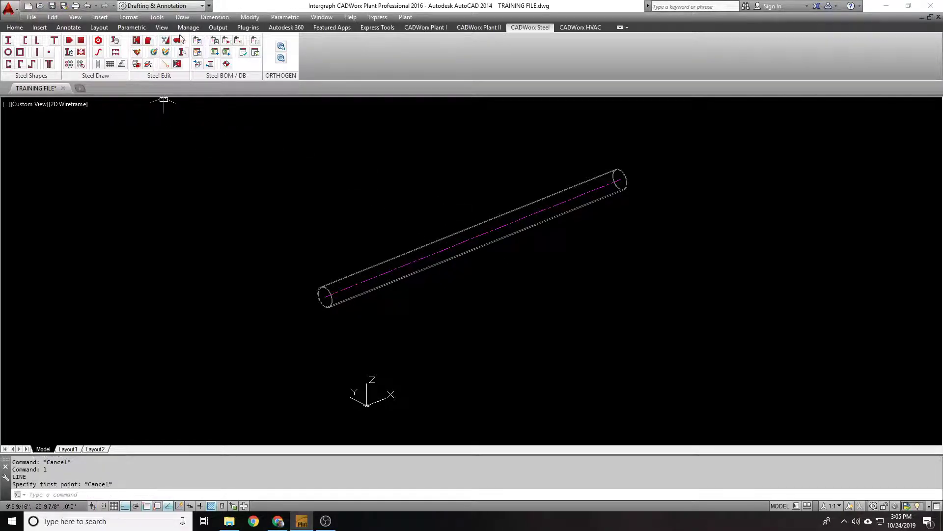
Try to cut the steel pipe by points, picking its midpoint and two points off to its side.
click(166, 41)
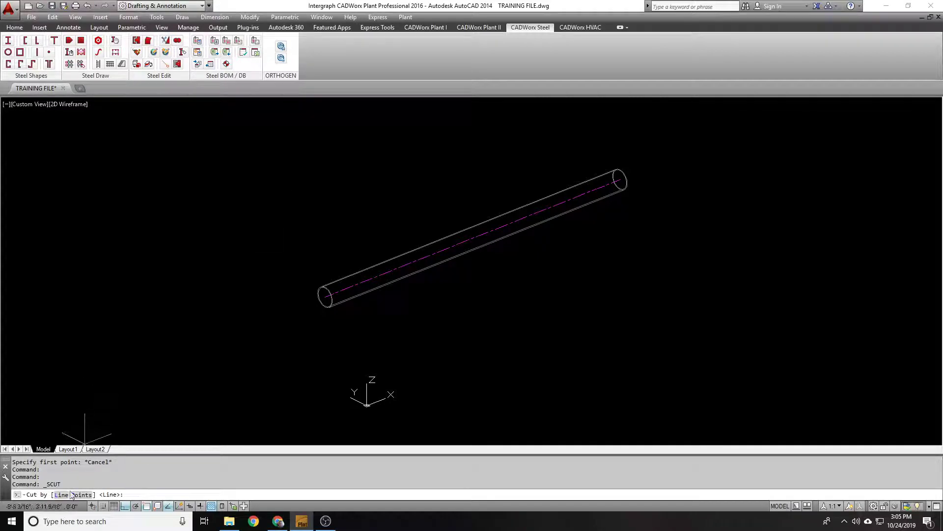
shift+right_click(426, 249)
click(444, 323)
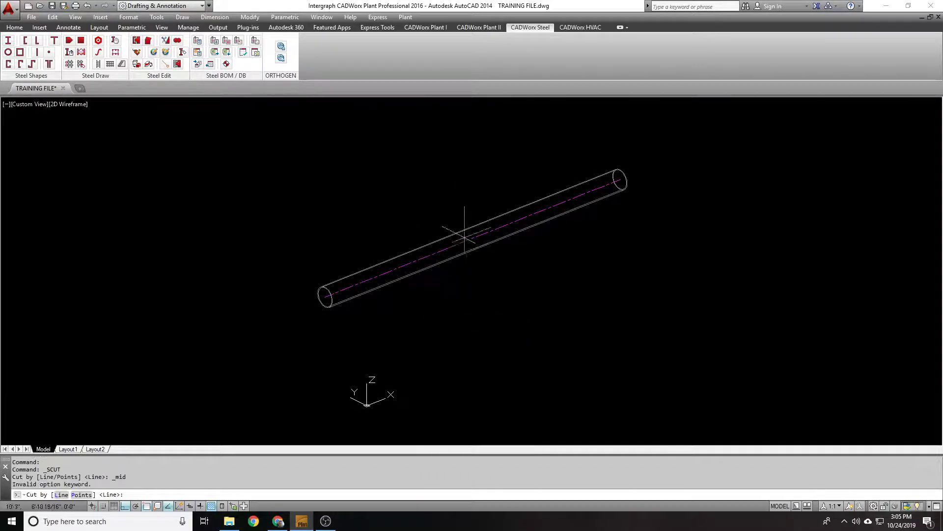
click(80, 494)
click(474, 239)
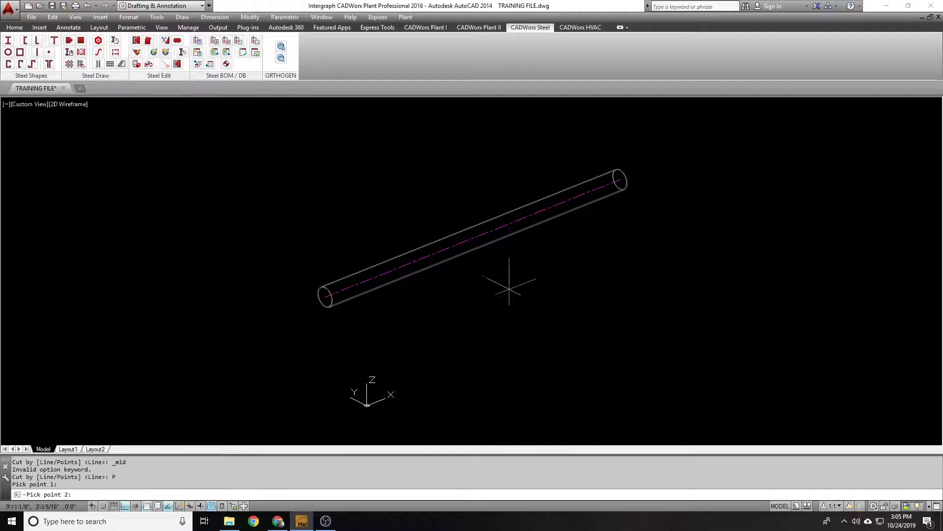
click(592, 311)
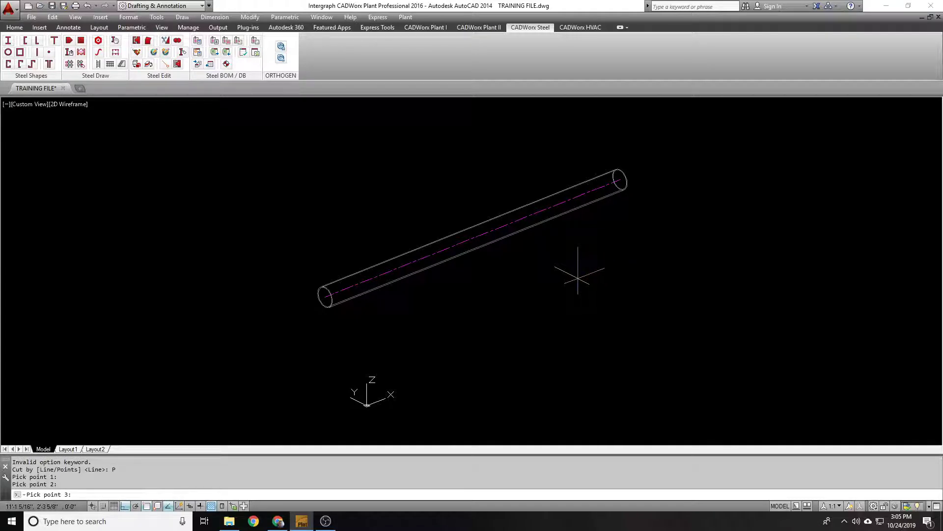
click(602, 270)
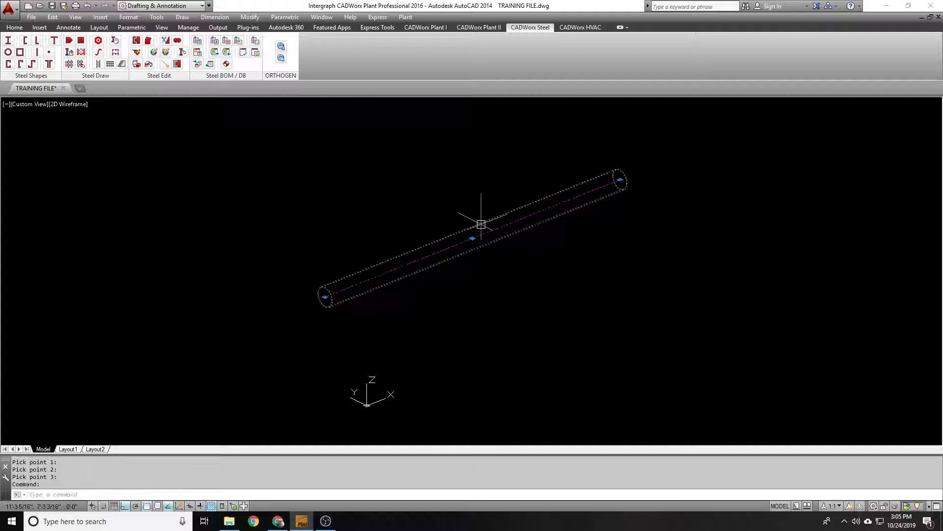
click(461, 238)
key(Escape)
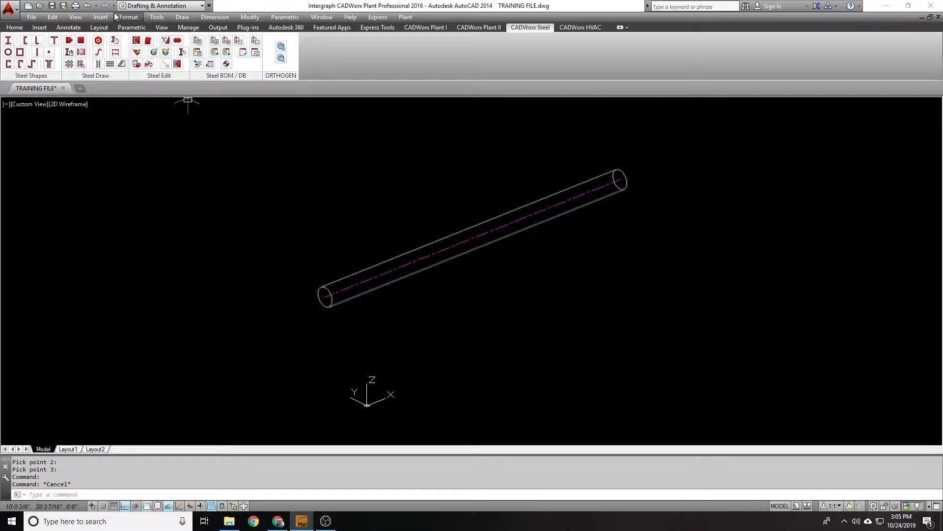
Draw a line from the midpoint of the pipe's centerline outward along the negative Y direction.
click(167, 40)
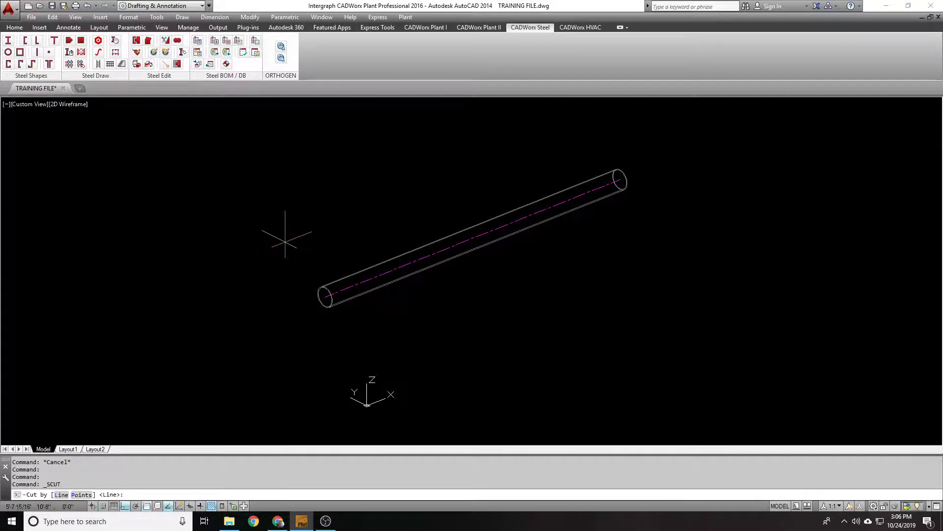
key(Escape)
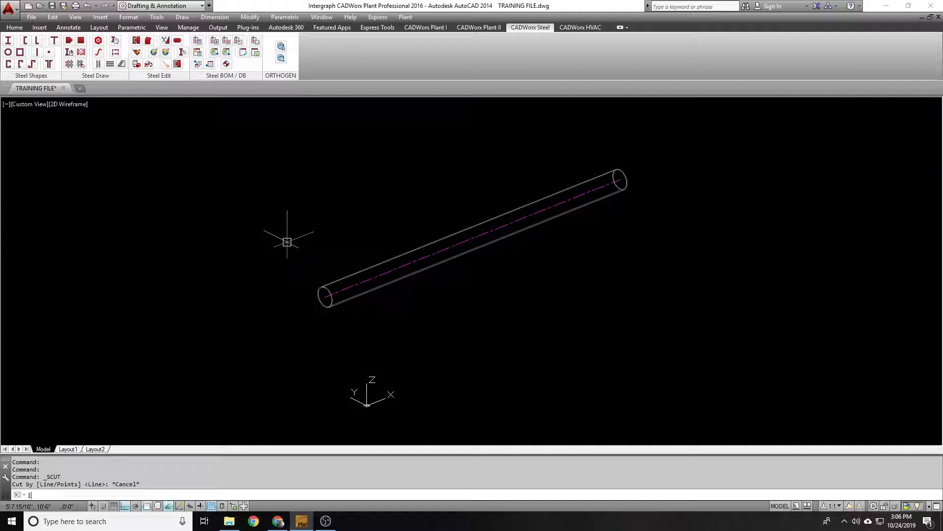
key(Return)
click(473, 239)
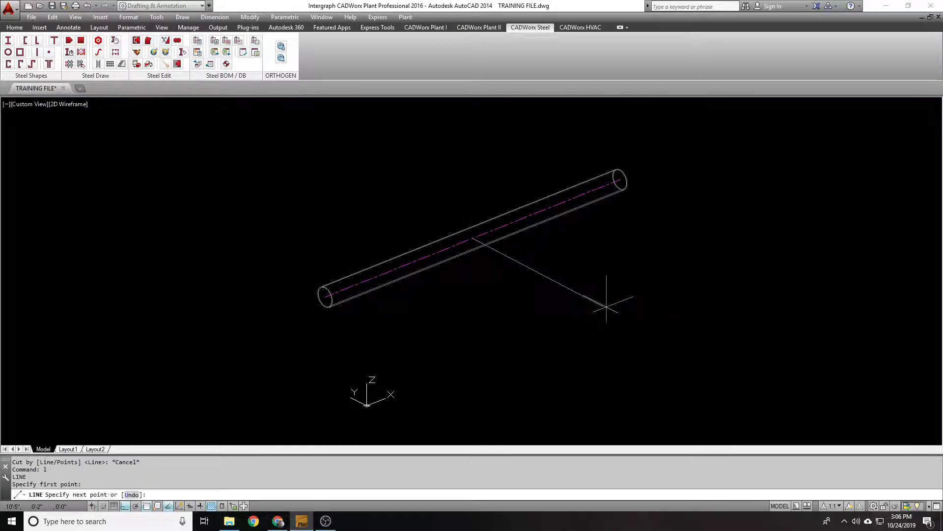
click(606, 306)
key(Return)
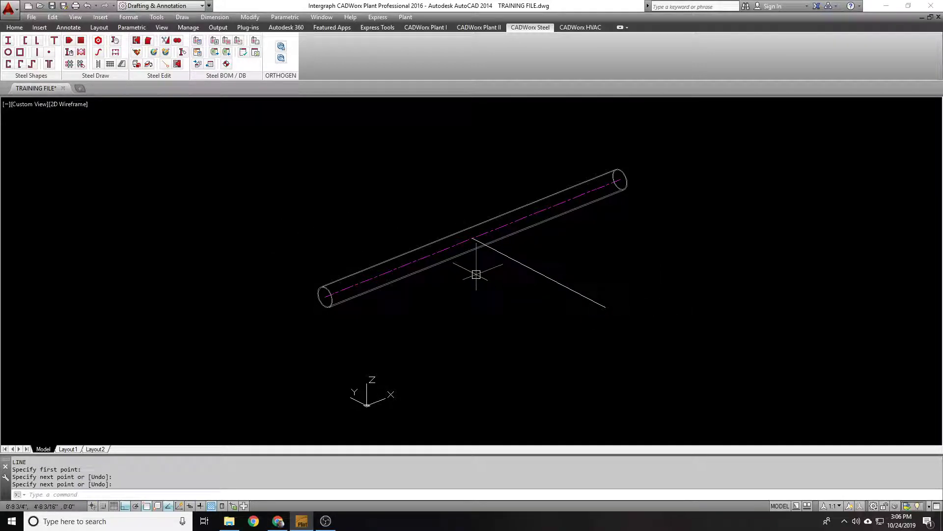
Draw a rectangle beside the pipe and extrude it upward into a solid box.
middle_drag(328, 211, 364, 239)
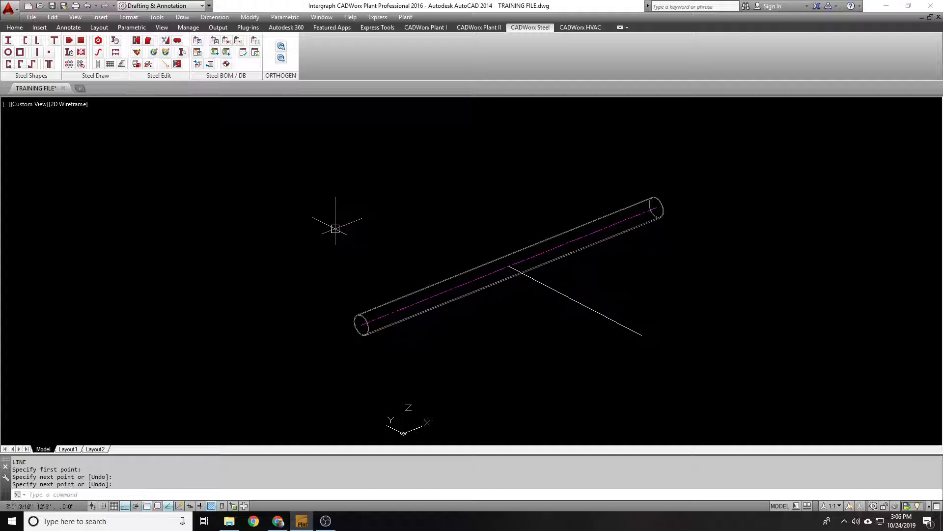
text(rec)
key(Return)
click(312, 247)
click(338, 166)
text(ext)
key(Return)
click(361, 179)
key(Return)
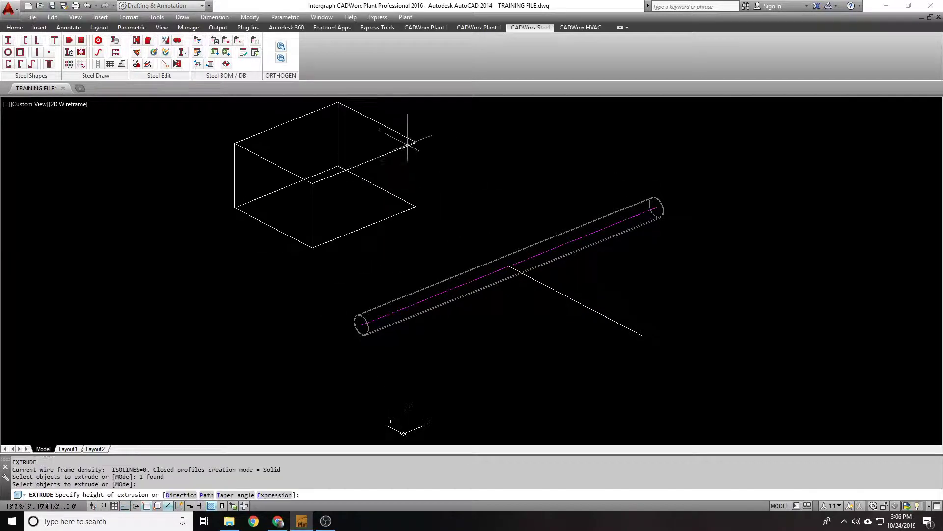
middle_drag(407, 145, 425, 193)
click(417, 161)
Slice the box vertically through the midpoint of its upper back edge, keep both sides, and select both halves.
text(s)
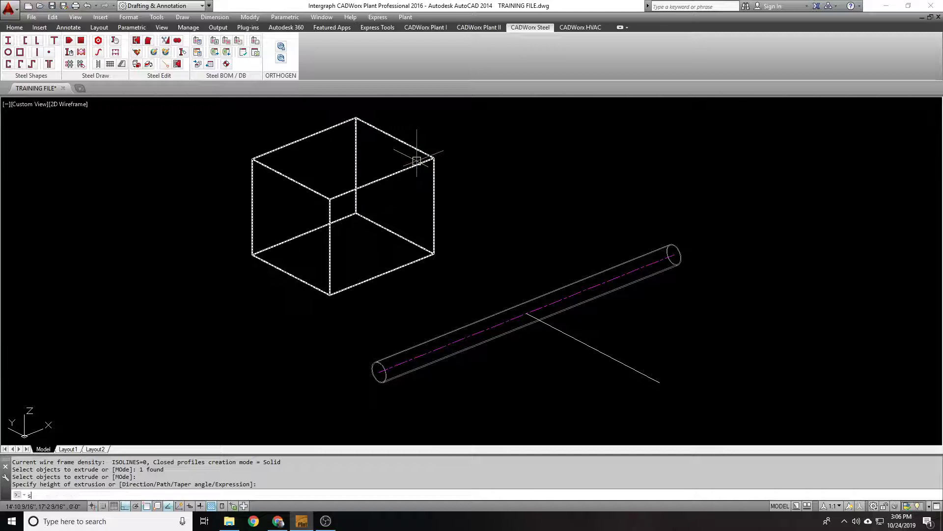
text(l)
key(Return)
middle_drag(312, 141, 341, 179)
click(347, 173)
key(Return)
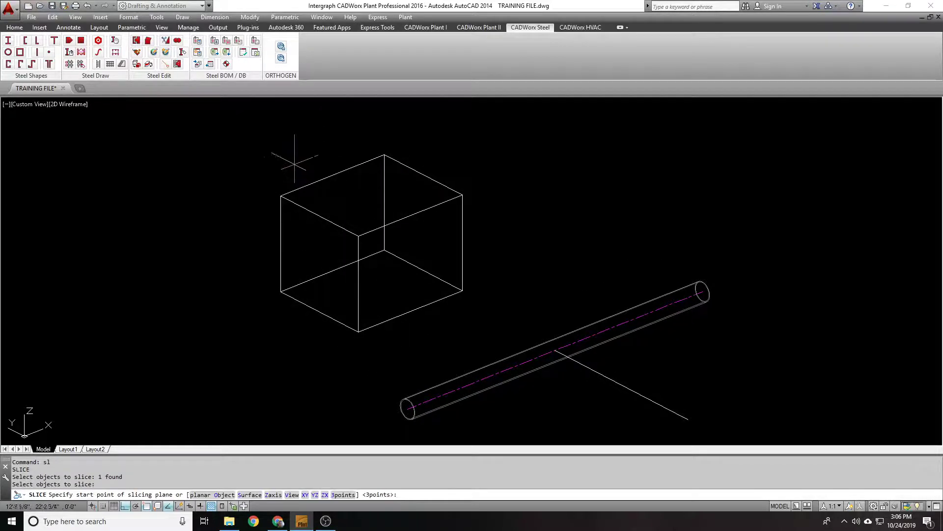
click(329, 175)
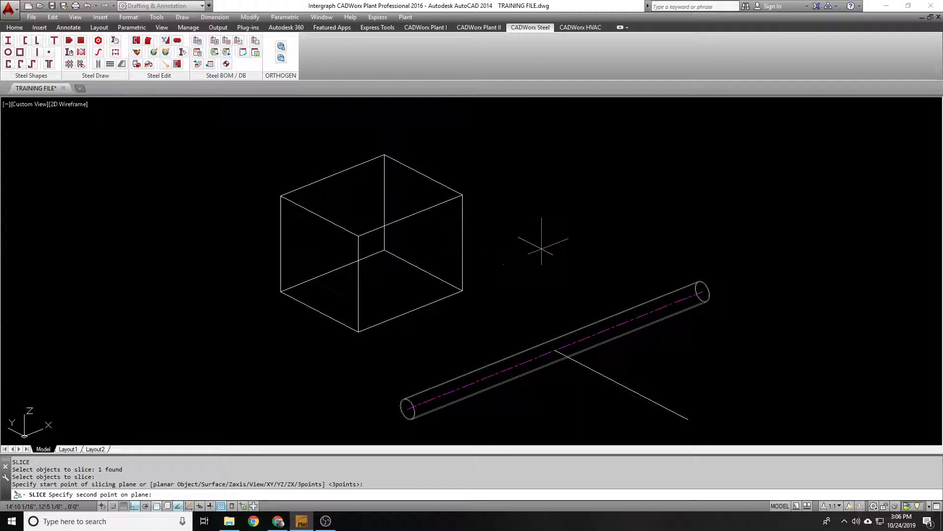
click(542, 248)
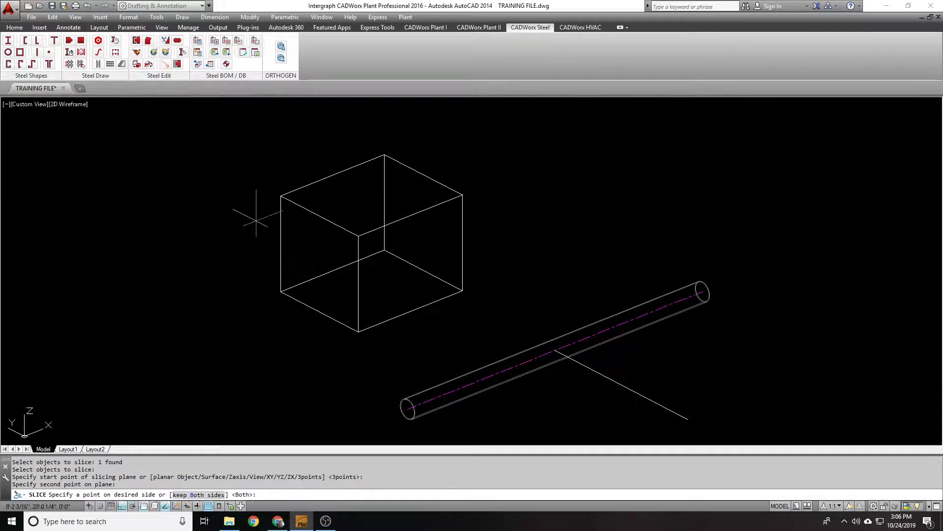
key(Return)
click(433, 177)
click(289, 193)
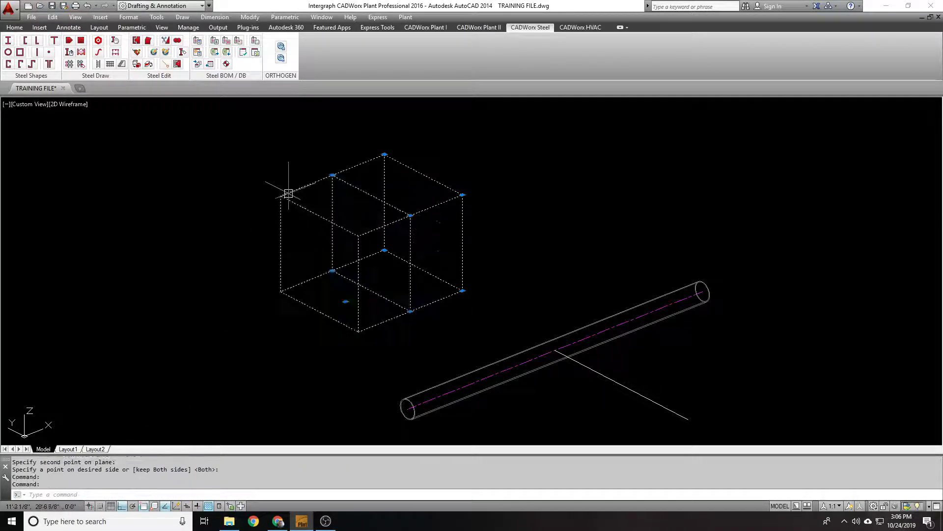
Deselect the two halves and undo the vertical slice of the box.
key(Escape)
text(u)
key(Return)
middle_drag(295, 175, 302, 202)
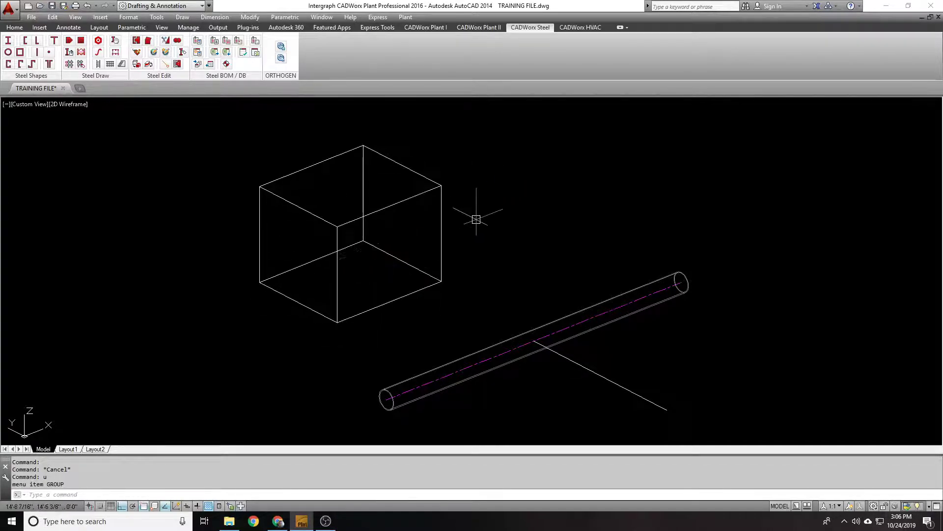
click(439, 232)
key(Escape)
Draw a line across the box's front face between the midpoints of its two vertical edges.
text(l)
key(Return)
click(338, 274)
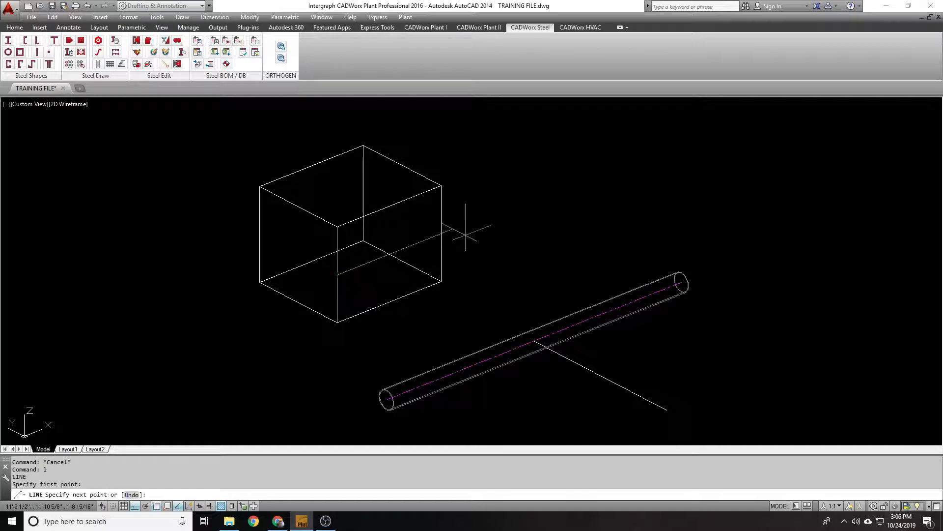
click(441, 233)
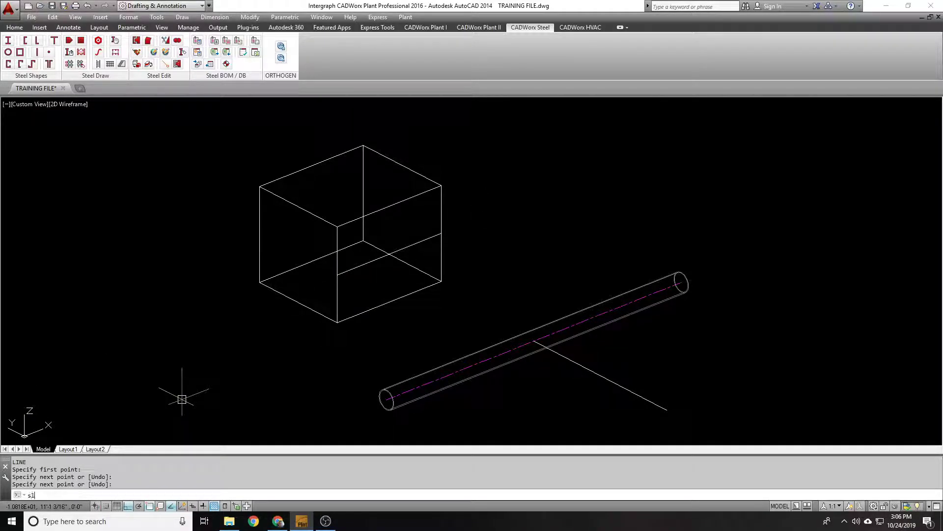
Try to slice the box along the line on its front face, keeping both sides.
key(Return)
scroll(402, 161, up, 2)
click(356, 238)
scroll(356, 238, down, 4)
key(Return)
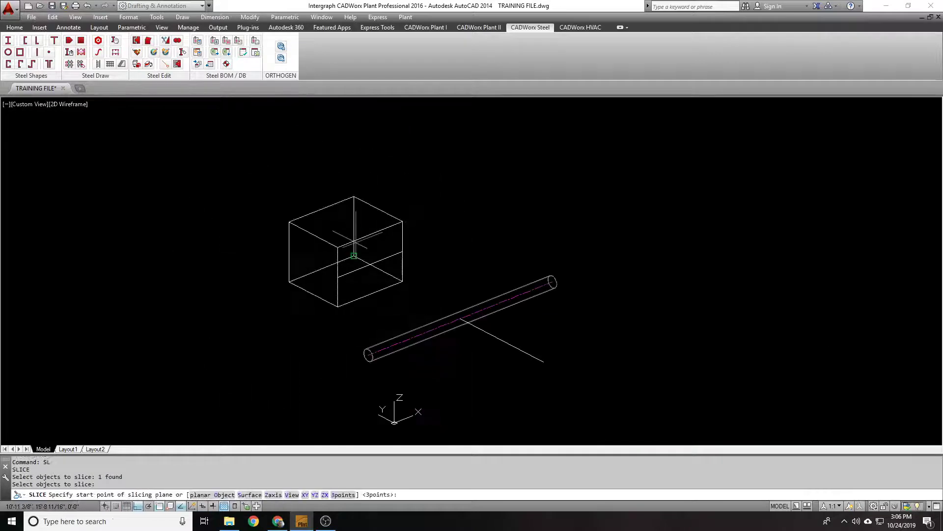
click(337, 278)
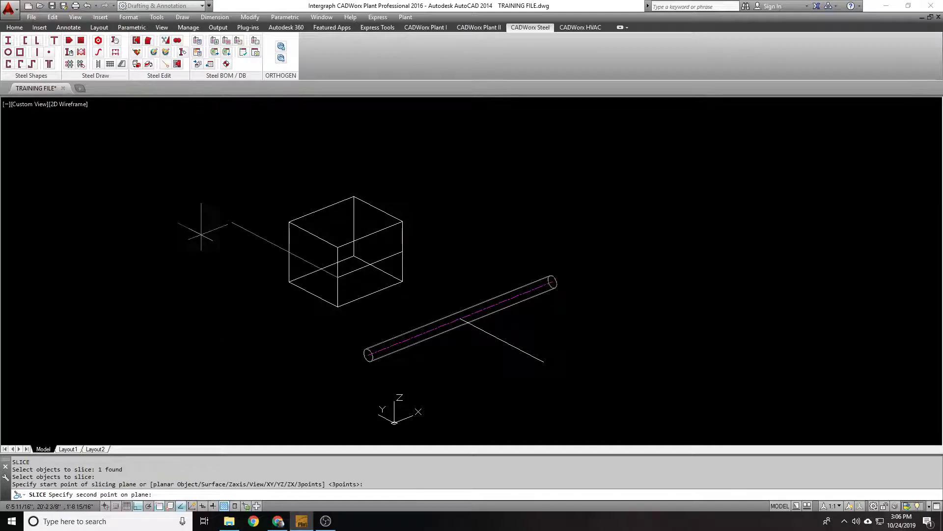
click(545, 215)
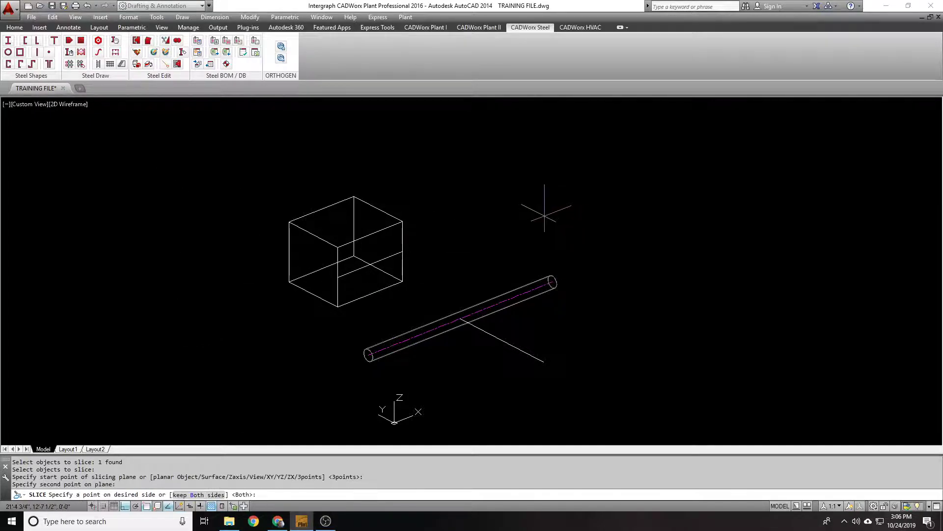
key(Return)
key(Escape)
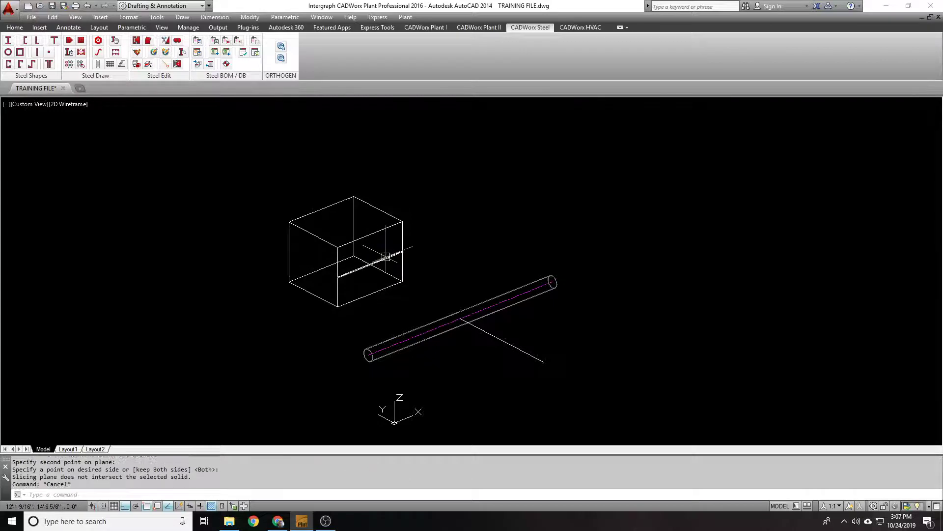
Set the UCS to the front orientation (fr).
text(ucs)
key(Return)
text(fr)
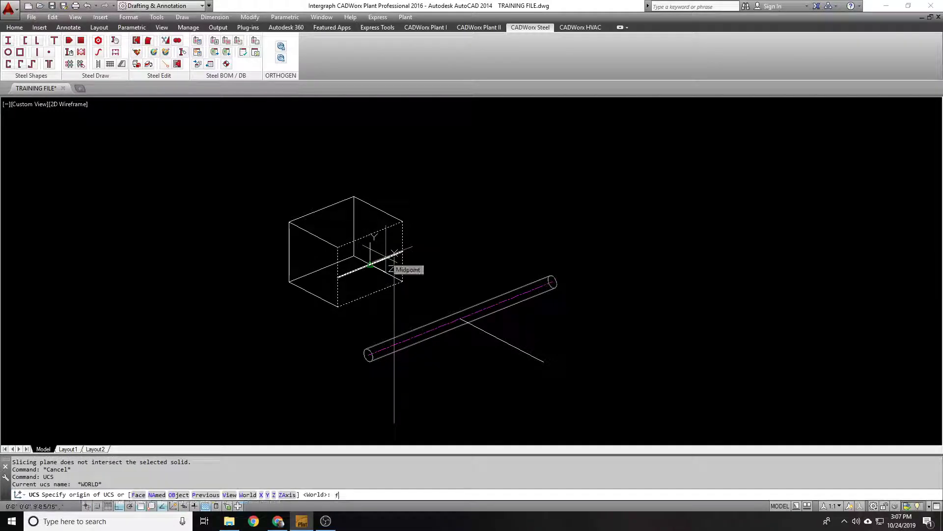
key(Return)
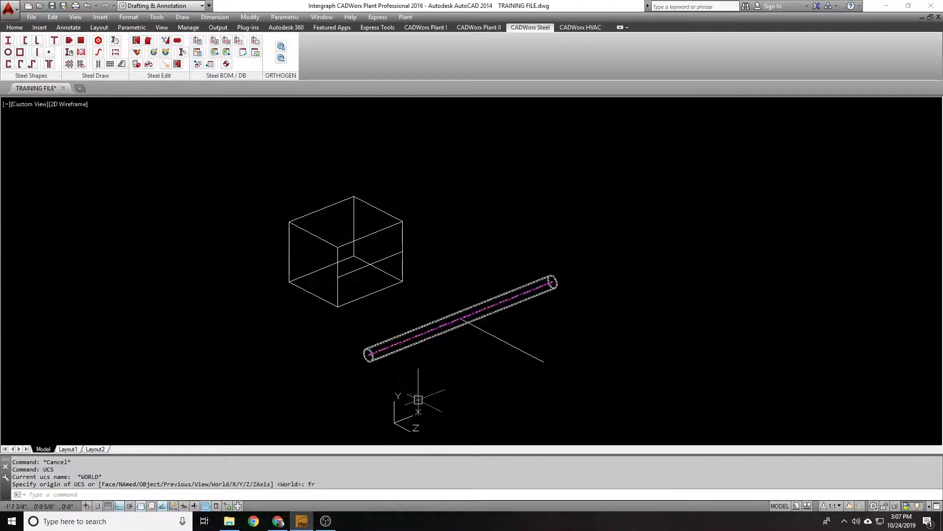
Slice the box horizontally along the line across its front face, keeping both sides.
scroll(357, 274, up, 2)
scroll(354, 202, down, 2)
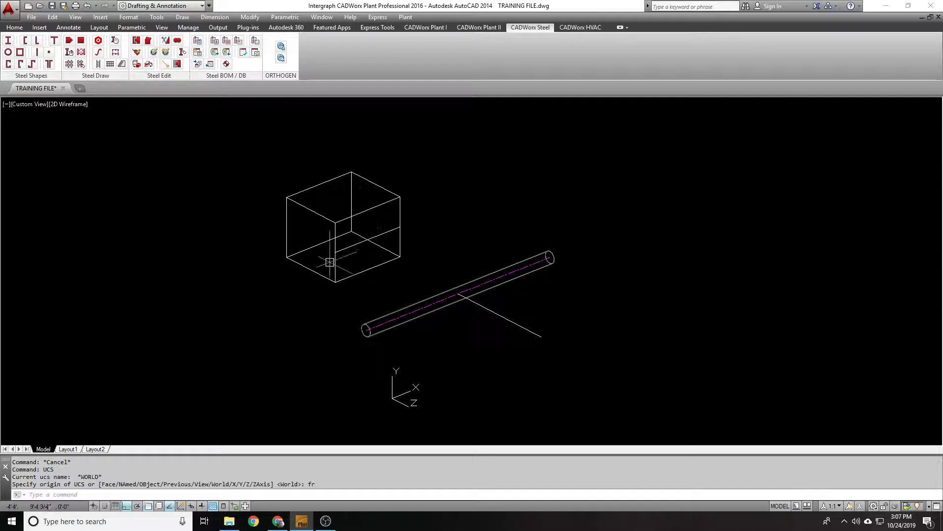
text(sl)
key(Return)
click(393, 217)
key(Return)
click(400, 226)
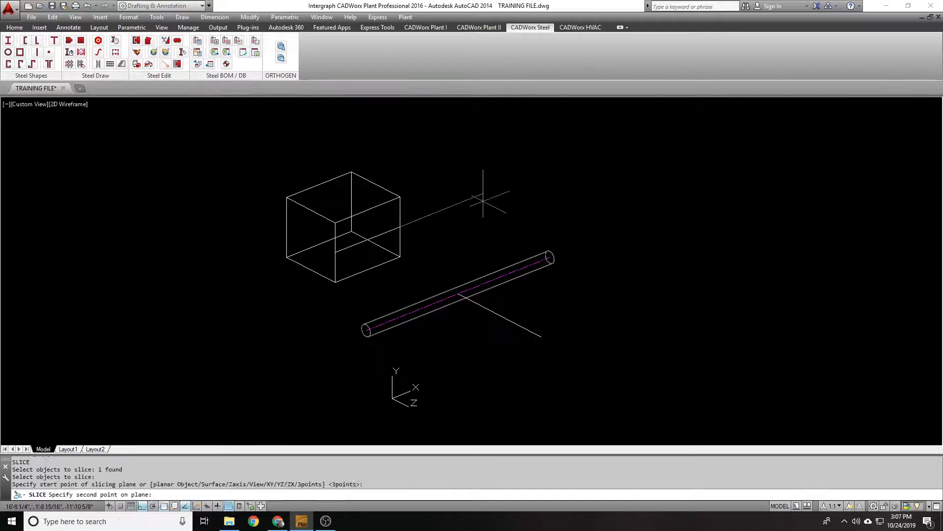
click(482, 202)
key(Return)
key(Escape)
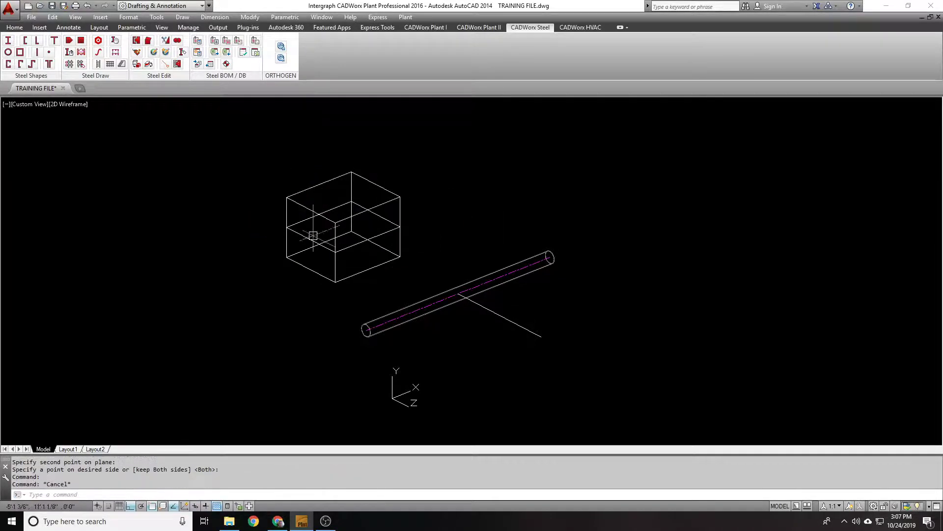
Erase the sliced box together with the line on its front face.
click(314, 236)
click(251, 167)
click(466, 290)
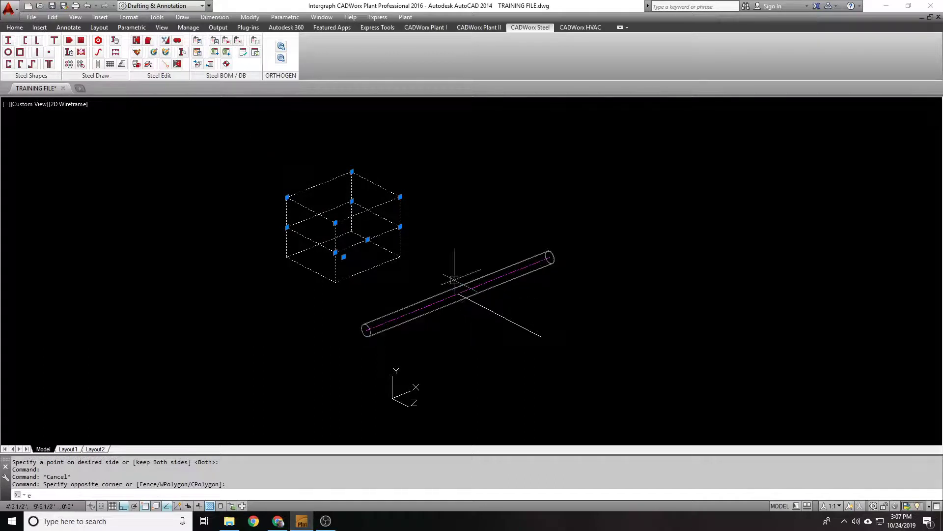
text(e)
key(Return)
Reset the UCS from the front orientation to World.
scroll(419, 257, up, 3)
middle_drag(443, 281, 446, 247)
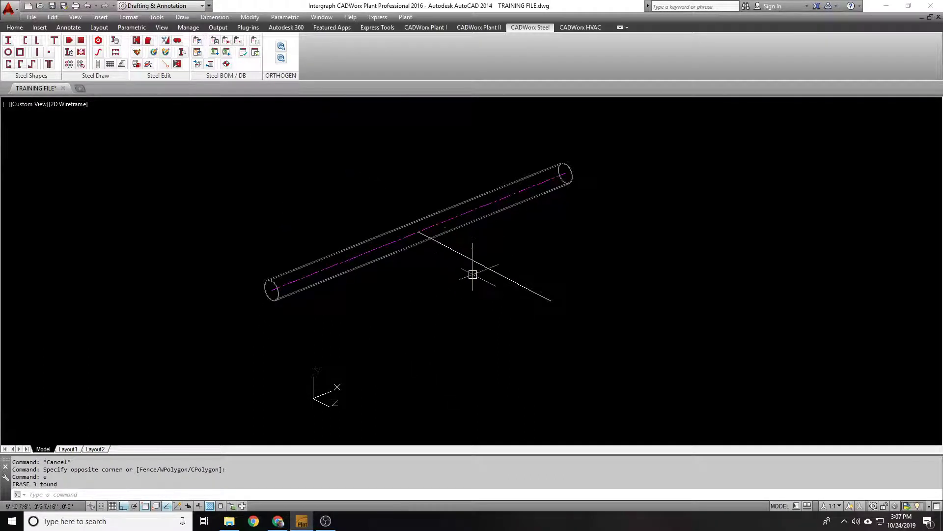
text(ucs)
key(Return)
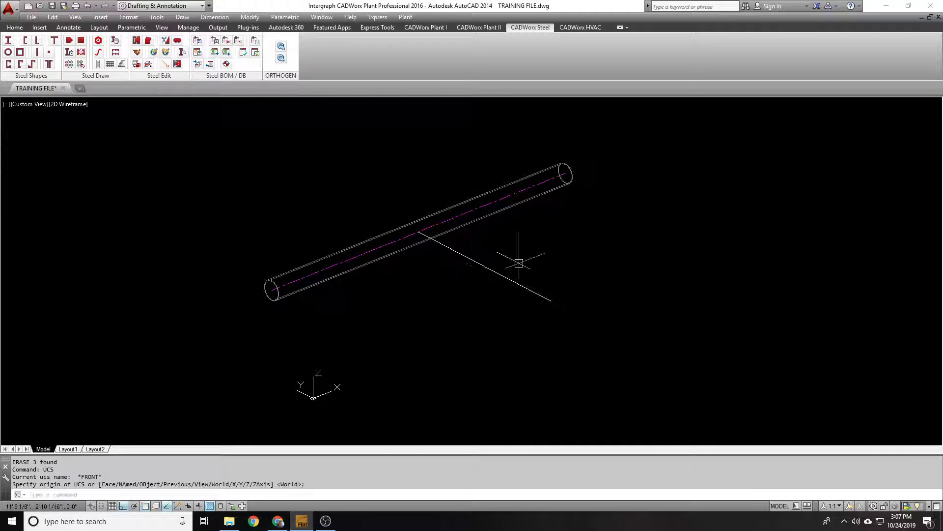
key(Return)
click(504, 274)
key(Escape)
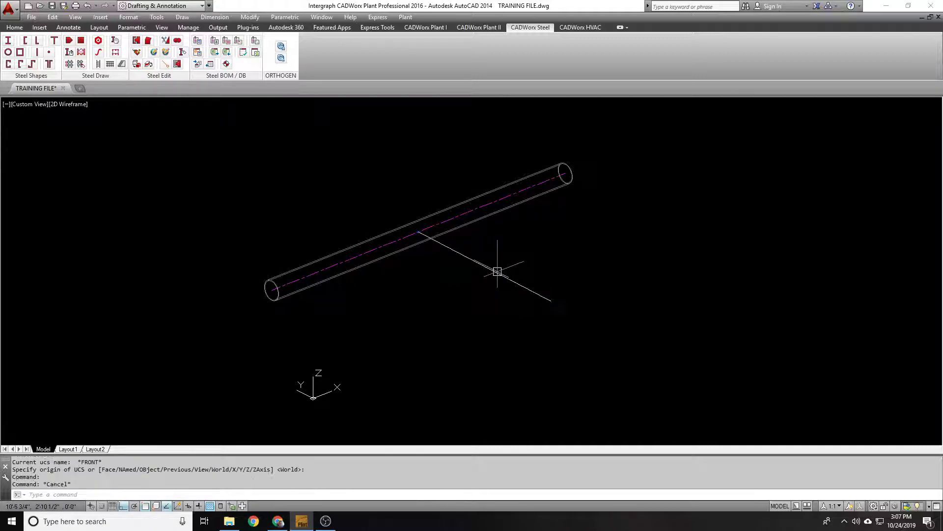
text(sl)
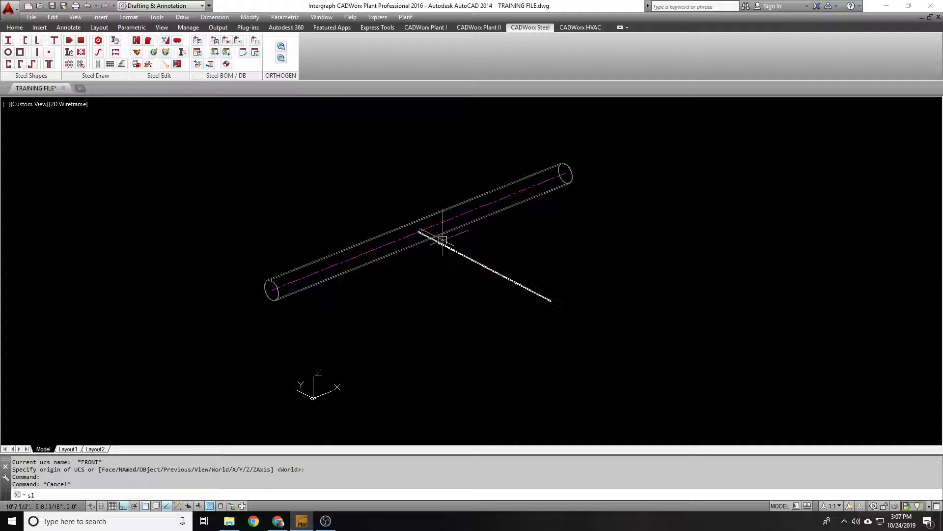
key(Escape)
key(Escape)
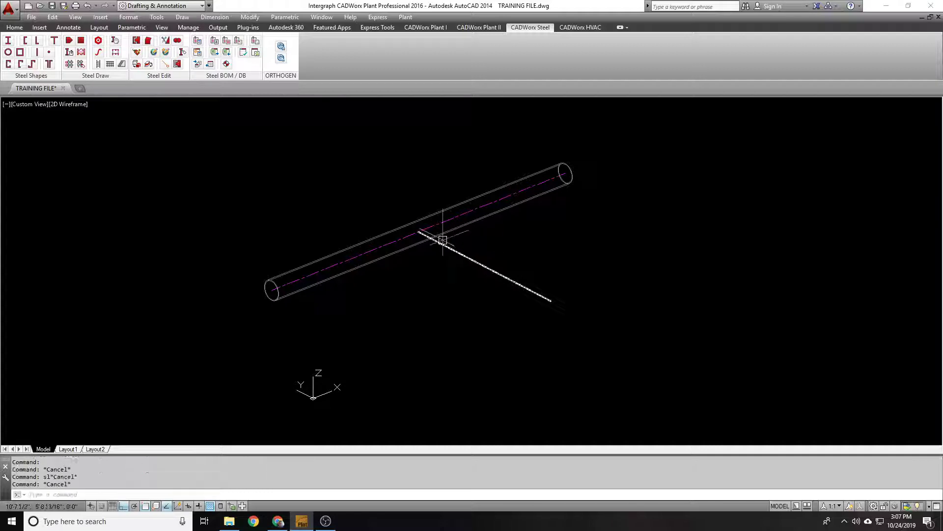
Cut the steel pipe at its midpoint with the steel Cut command, using the Line option and the existing line.
click(166, 42)
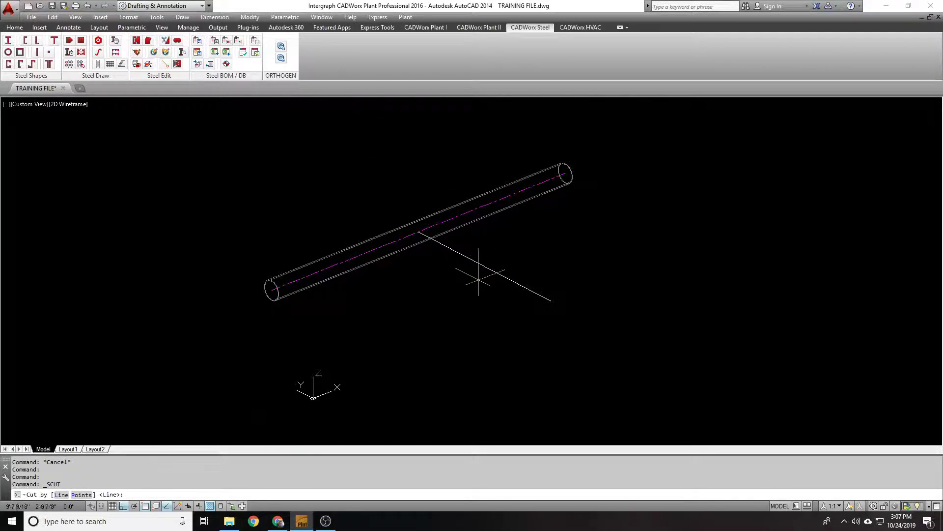
key(Return)
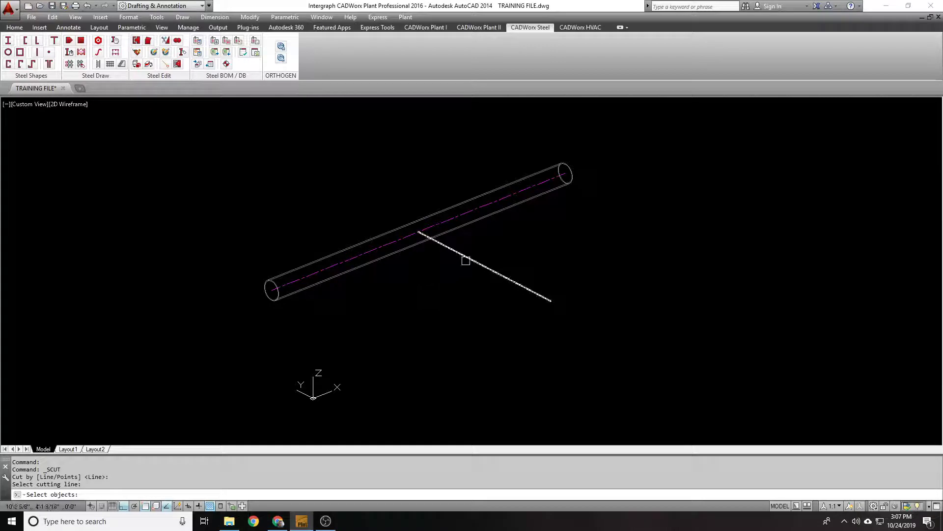
click(466, 261)
key(Return)
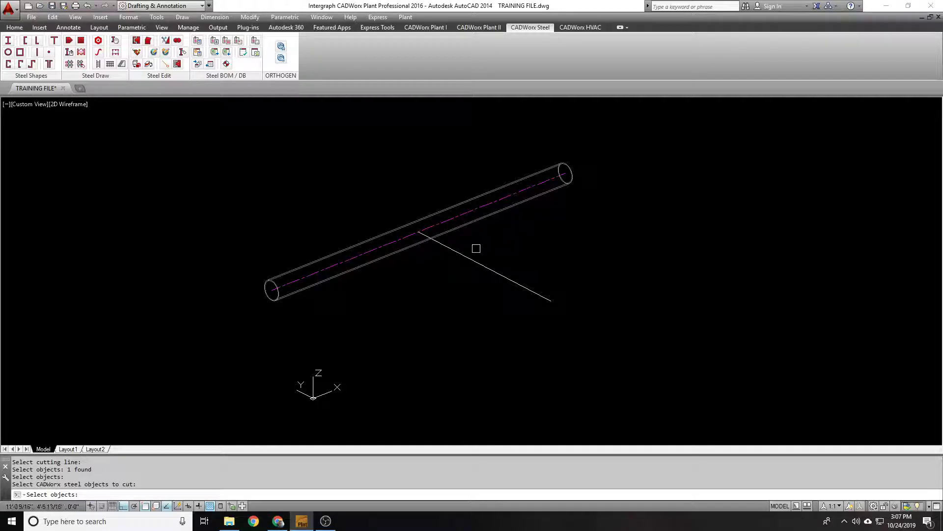
click(341, 250)
key(Return)
Check that the two pipe pieces are separate members, and undo the cut.
click(440, 209)
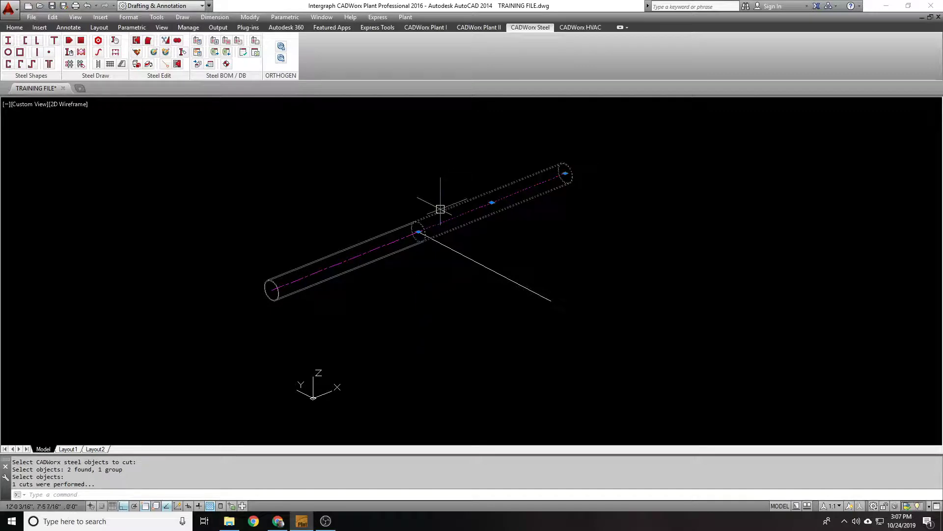
key(Escape)
scroll(430, 216, up, 4)
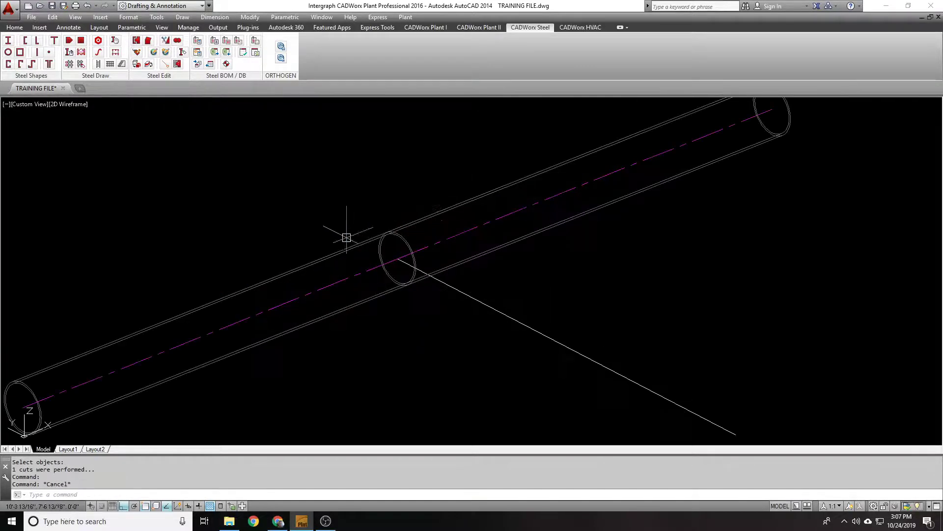
scroll(346, 237, down, 4)
key(Escape)
click(443, 215)
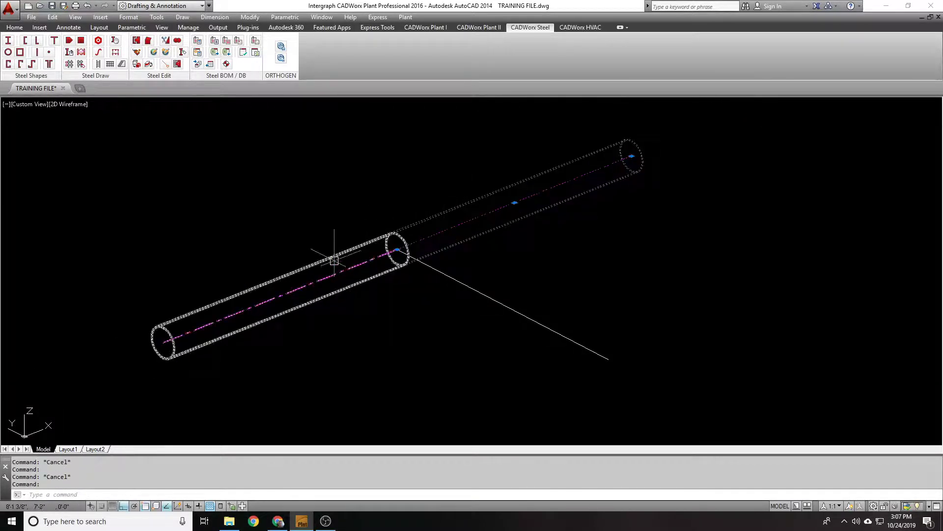
key(Escape)
scroll(450, 187, down, 3)
text(u)
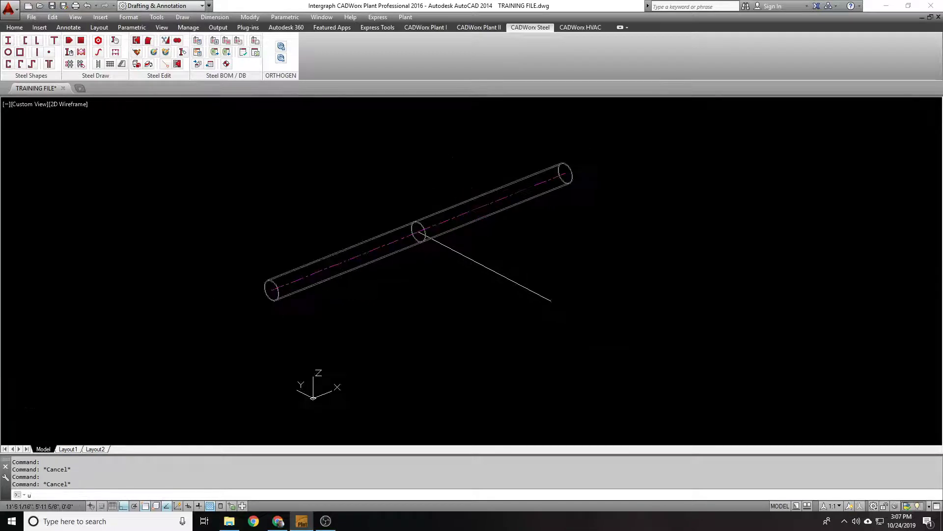
key(Return)
Copy the cutting line to two more places along the pipe, one on each side of the original.
text(co)
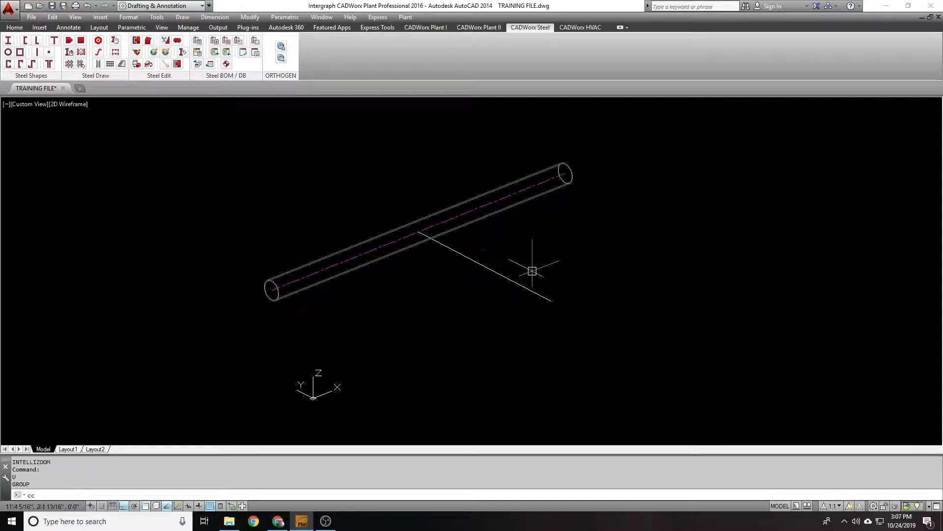
key(Return)
click(562, 270)
click(512, 286)
key(Return)
click(517, 333)
click(436, 352)
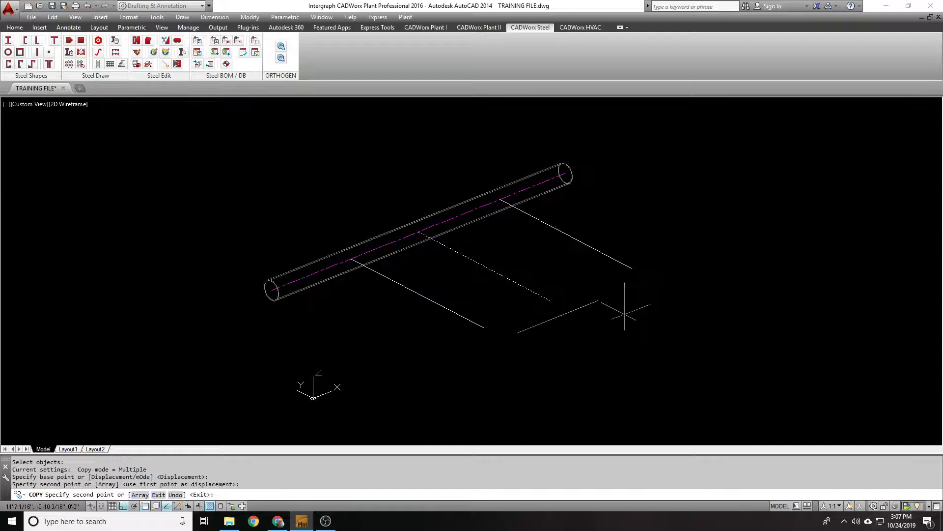
click(620, 314)
key(Return)
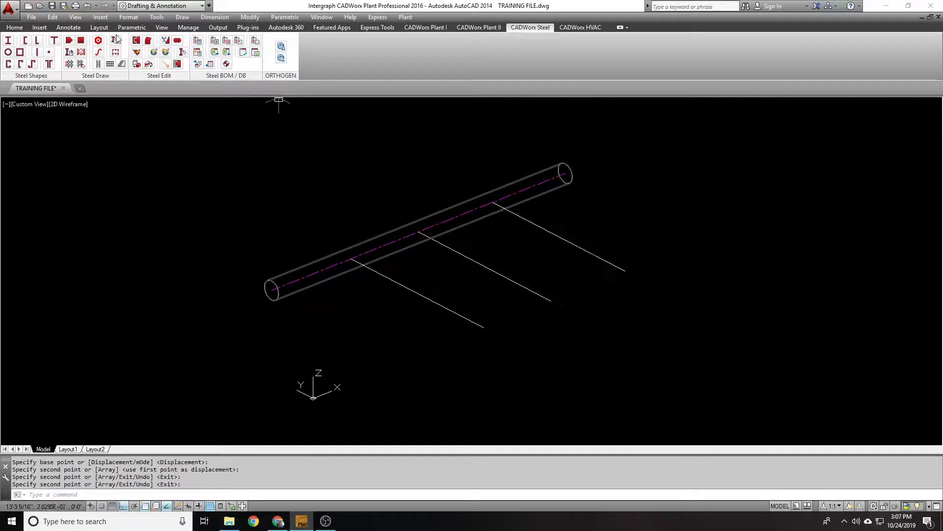
Cut the pipe along all three lines at once with the steel Cut command's Line option.
click(166, 44)
key(Return)
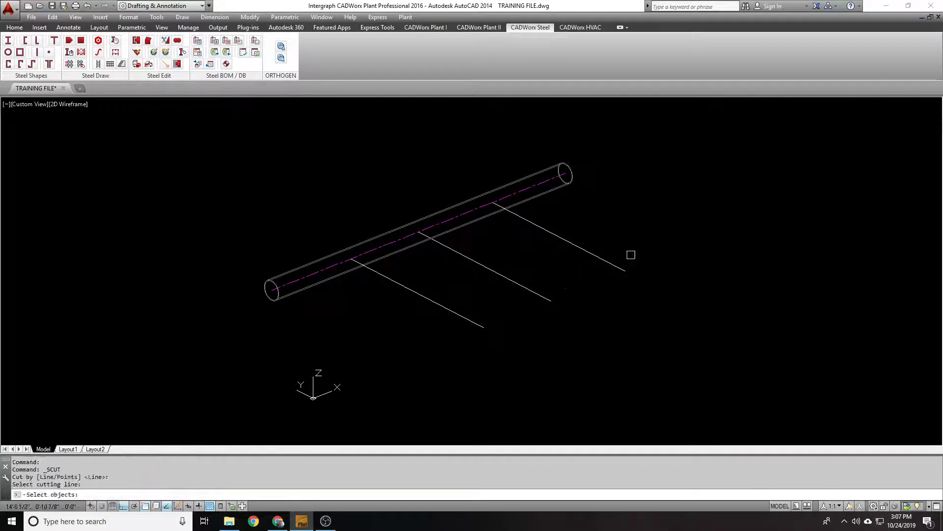
click(628, 255)
click(446, 336)
key(Return)
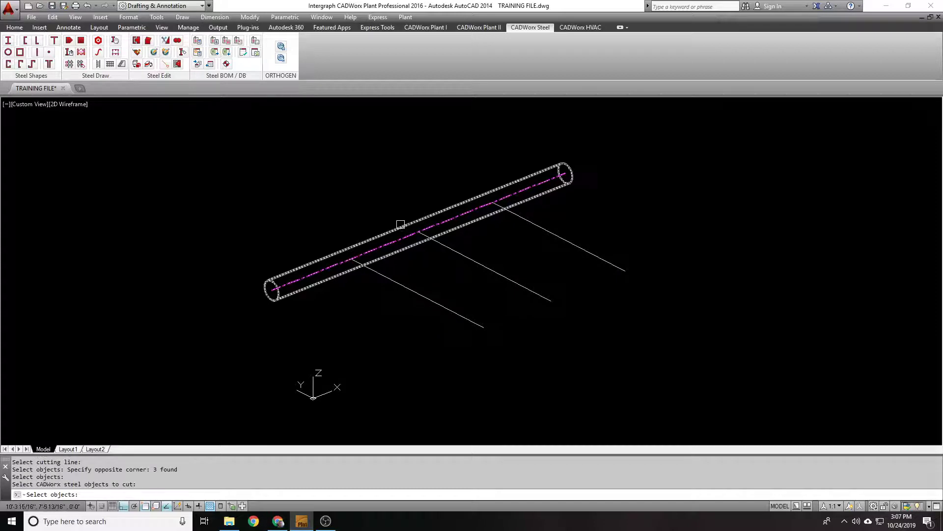
click(378, 235)
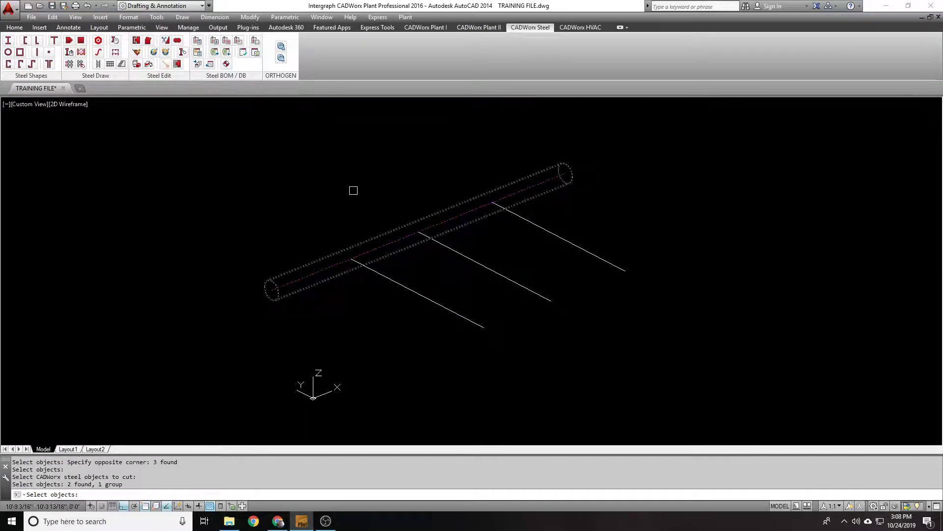
key(Return)
Check the separate pipe sections and undo the three-line cut.
click(316, 267)
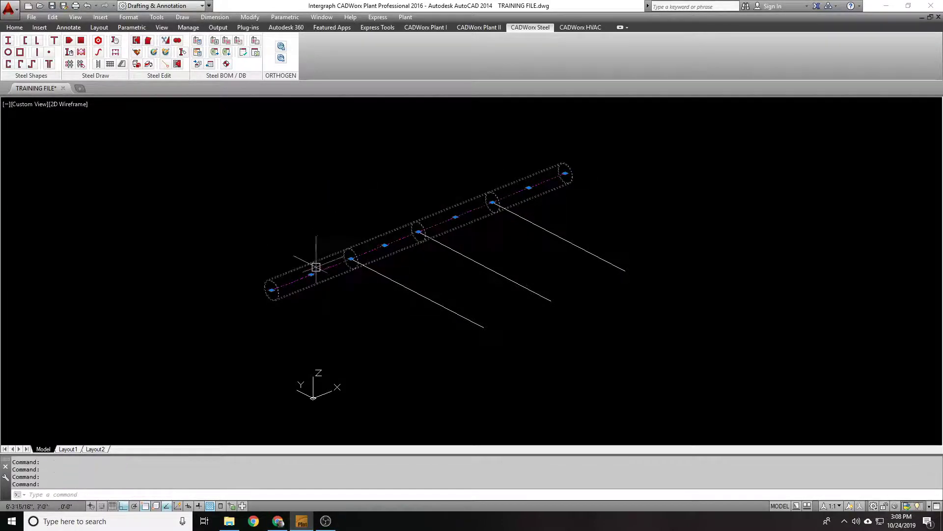
key(Escape)
text(u)
key(Return)
Copy the pipe to a parallel position behind the original, on the side away from the lines.
text(c)
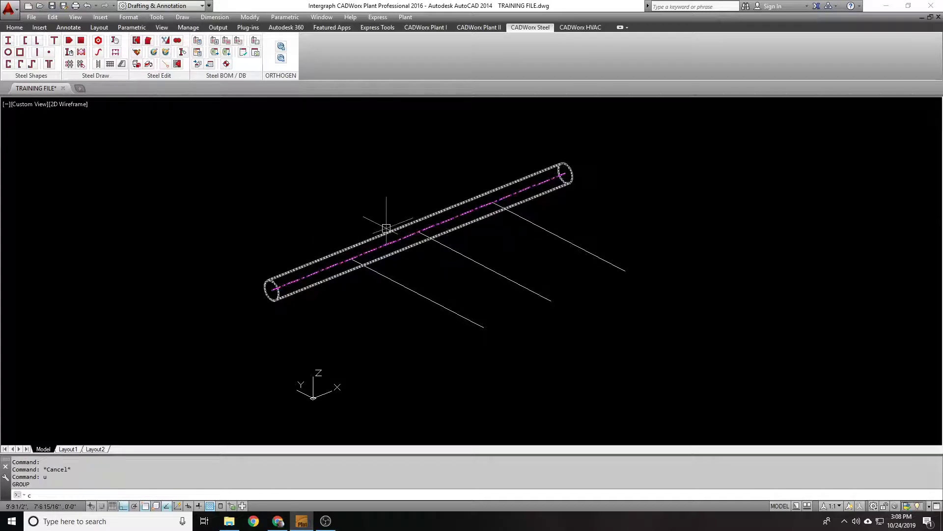
text(o)
key(Return)
click(386, 229)
key(Return)
click(369, 202)
click(271, 165)
key(Return)
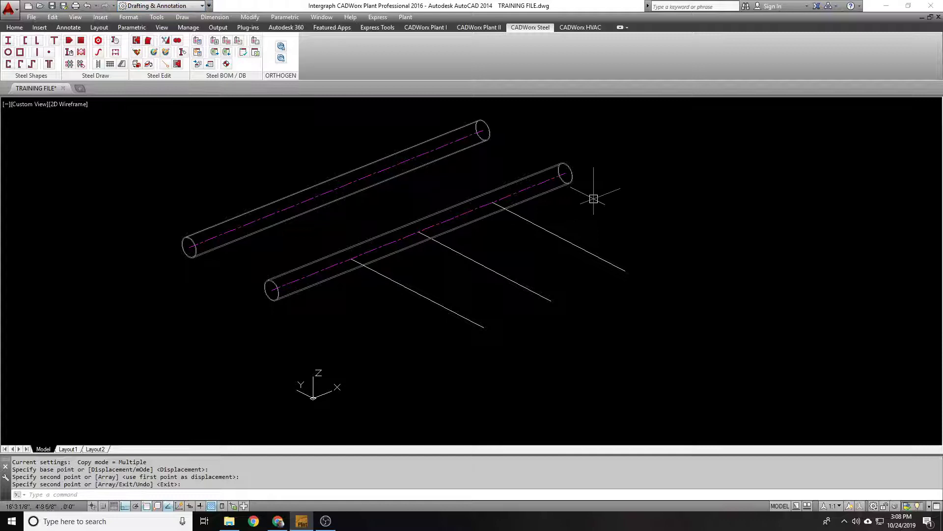
Cut both parallel pipes along the three lines in a single steel Cut operation.
click(165, 41)
click(629, 251)
click(447, 336)
key(Return)
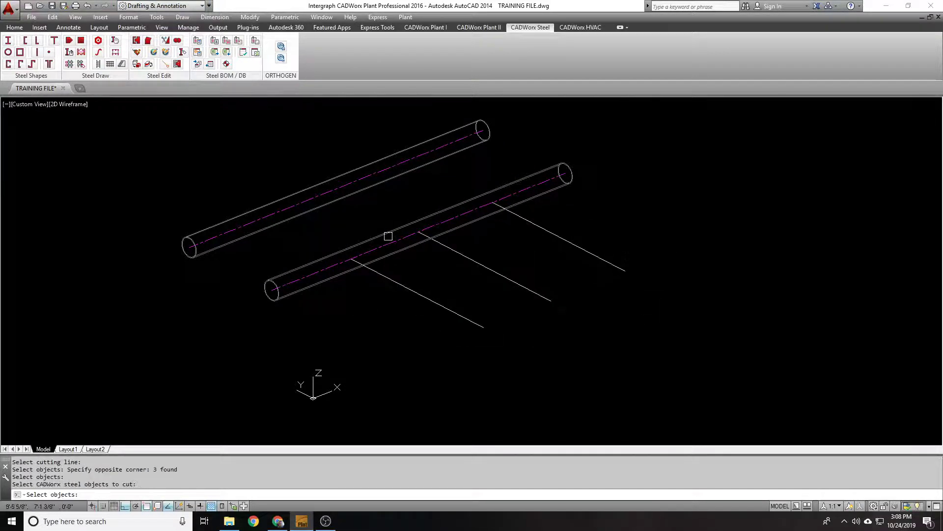
click(388, 236)
click(326, 195)
key(Return)
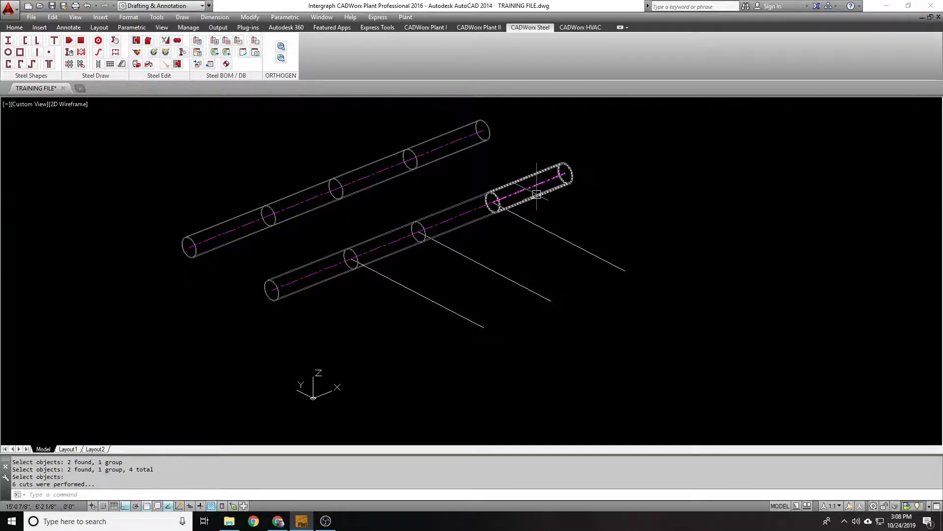
Undo the cuts on both pipes and erase the copied pipe.
text(u)
key(Return)
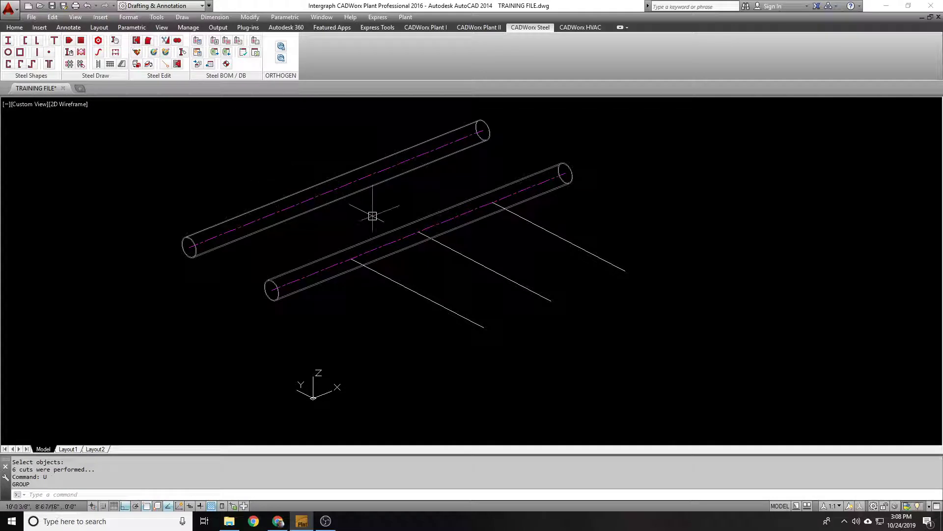
click(337, 182)
text(e)
key(Return)
Erase all three cutting lines beside the pipe.
key(Return)
click(403, 287)
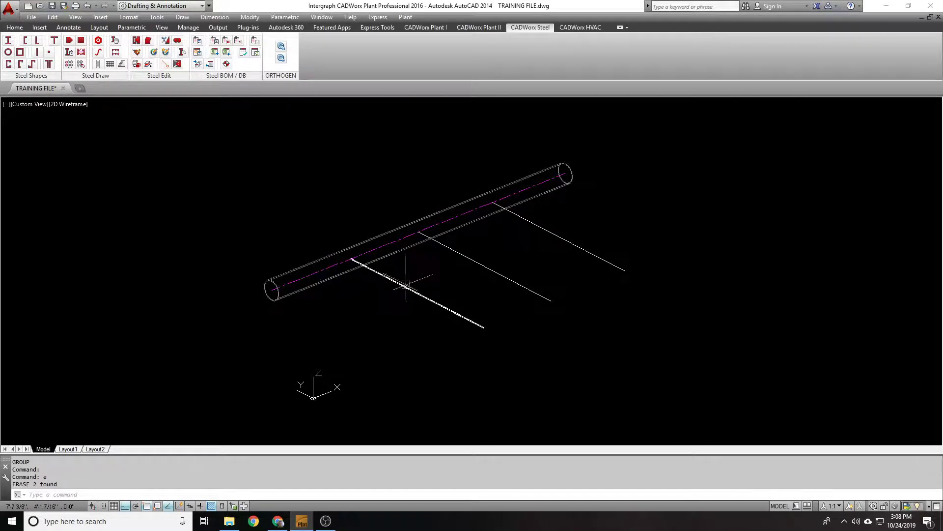
key(Return)
click(489, 271)
key(Return)
click(618, 244)
click(584, 264)
key(Delete)
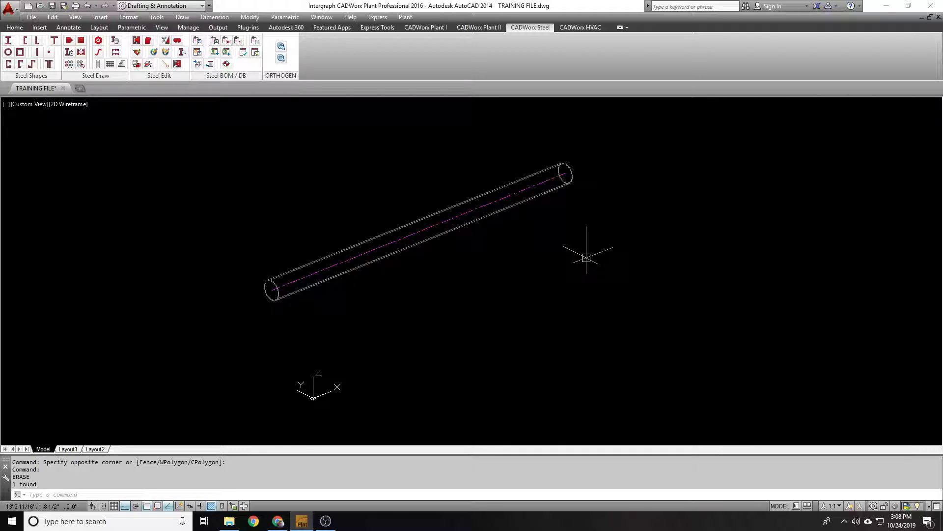
Set the UCS to the left orientation (l).
text(ucs)
key(Return)
text(l)
key(Return)
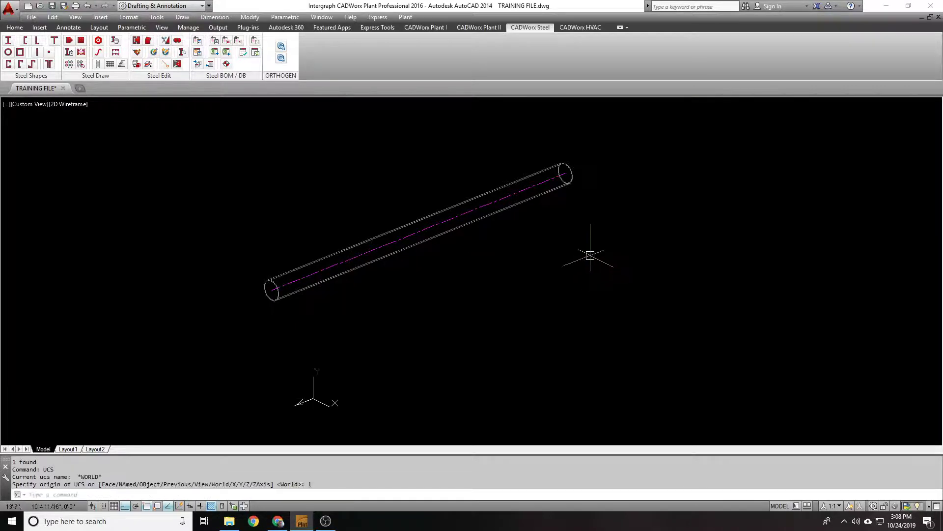
Draw a line from the midpoint of the pipe's centerline outward, perpendicular to the pipe.
text(l)
key(Return)
click(419, 232)
click(583, 317)
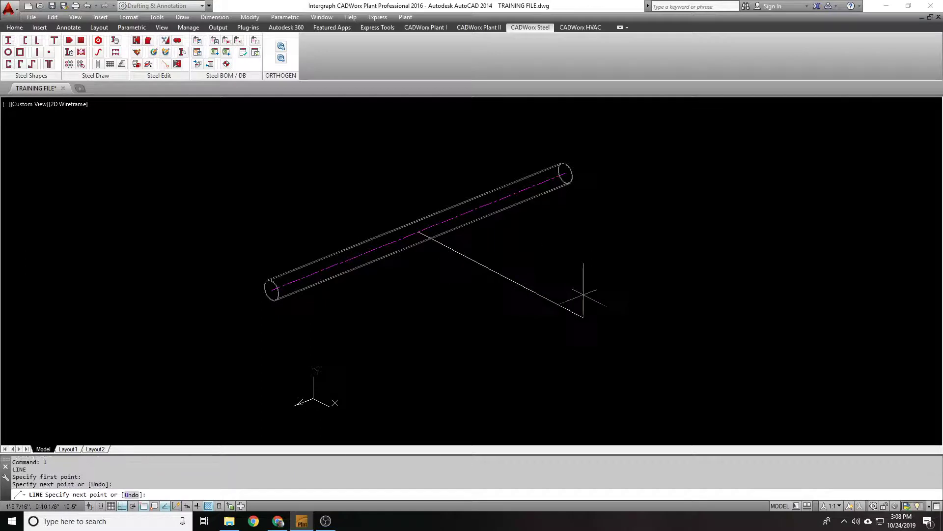
key(Return)
Try to cut the pipe along the new line in the left UCS with the steel Cut command's Line option.
click(166, 40)
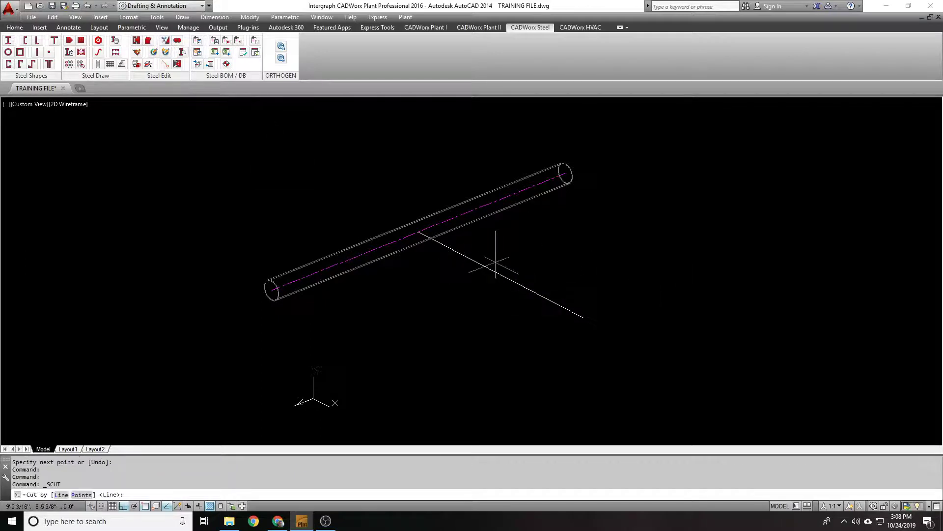
key(Return)
click(464, 257)
key(Return)
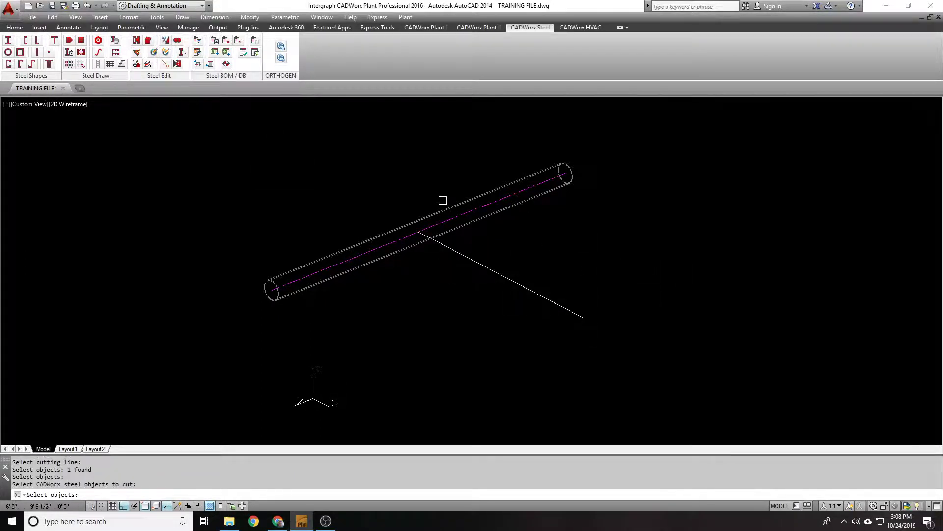
click(433, 215)
key(Return)
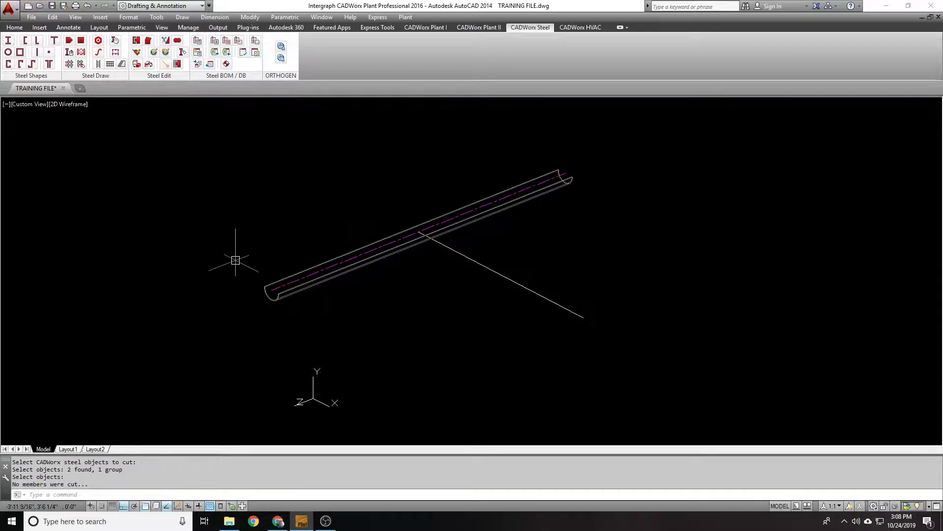
Undo the pipe cut made in the left UCS and reset the UCS to World.
text(u)
key(Return)
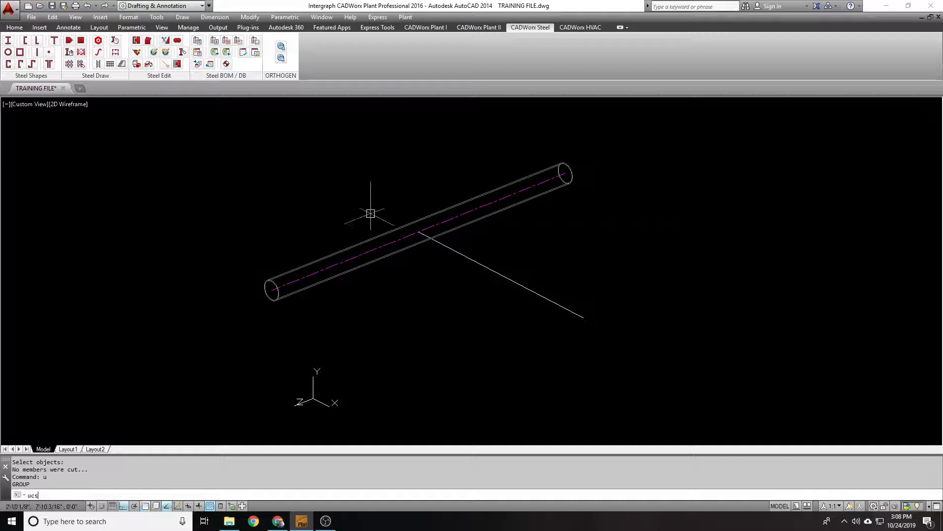
key(Return)
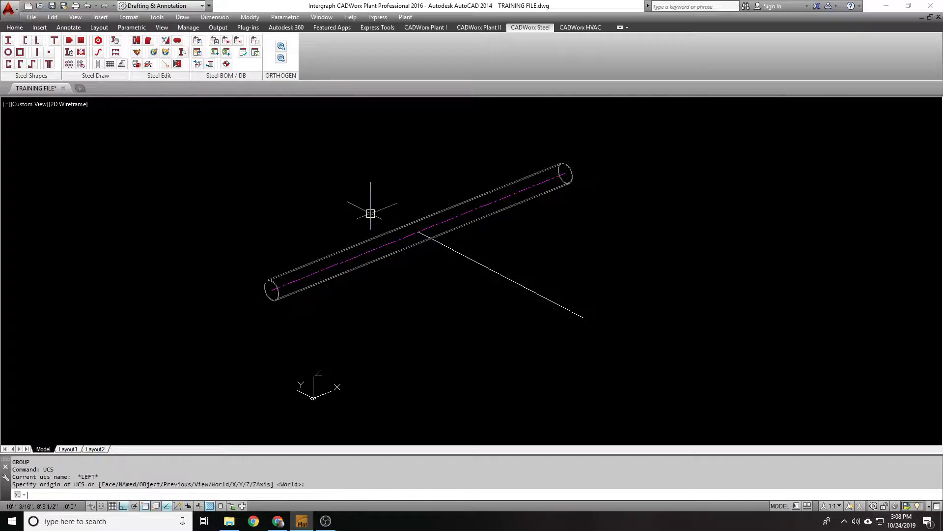
Cut the pipe with the steel Cut command's Line option along the perpendicular line in the World UCS.
click(166, 41)
click(462, 253)
key(Return)
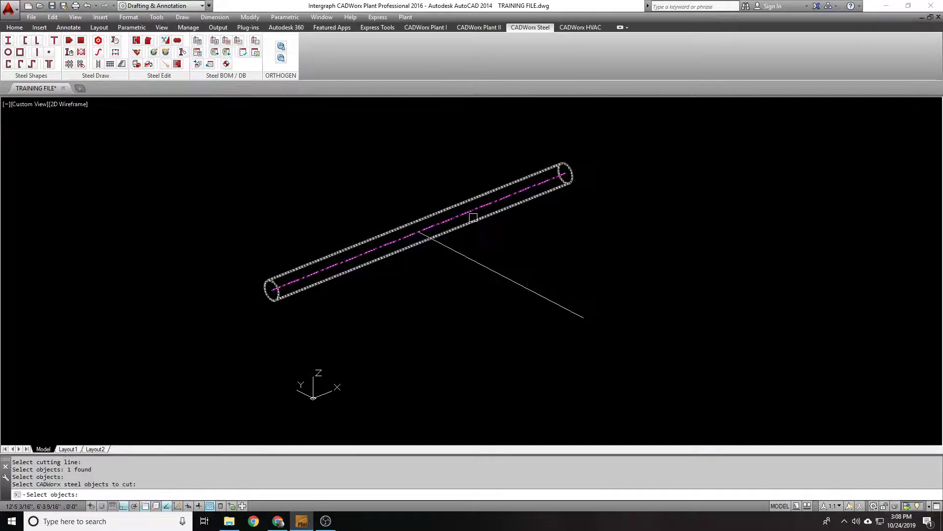
click(473, 217)
key(Return)
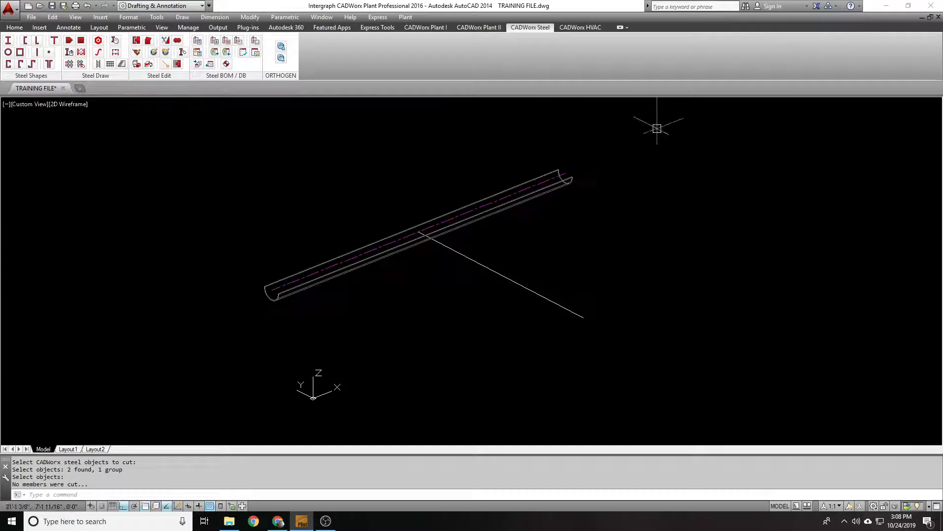
Undo the pipe cut made in the World UCS and the last UCS change.
text(u)
key(Return)
key(Return)
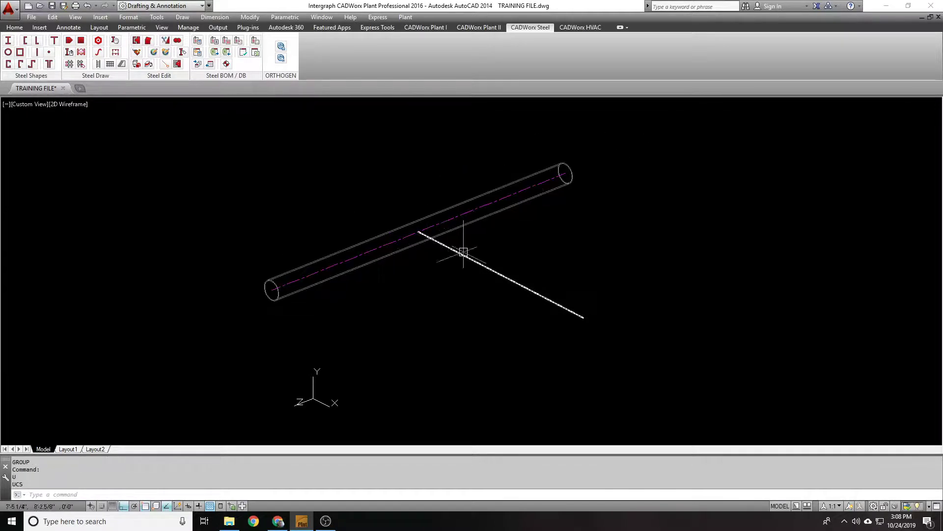
Erase the line running outward from the pipe's midpoint and reset the UCS to World.
click(491, 264)
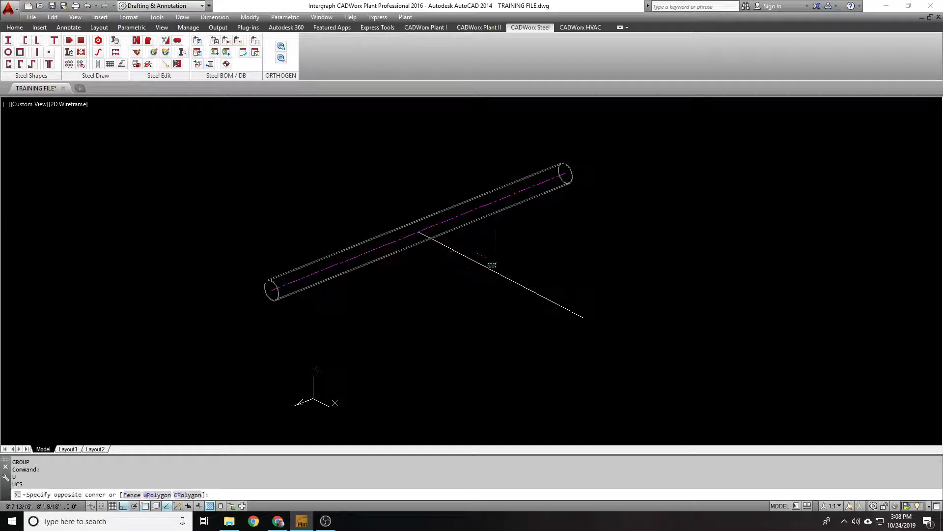
click(485, 261)
key(Escape)
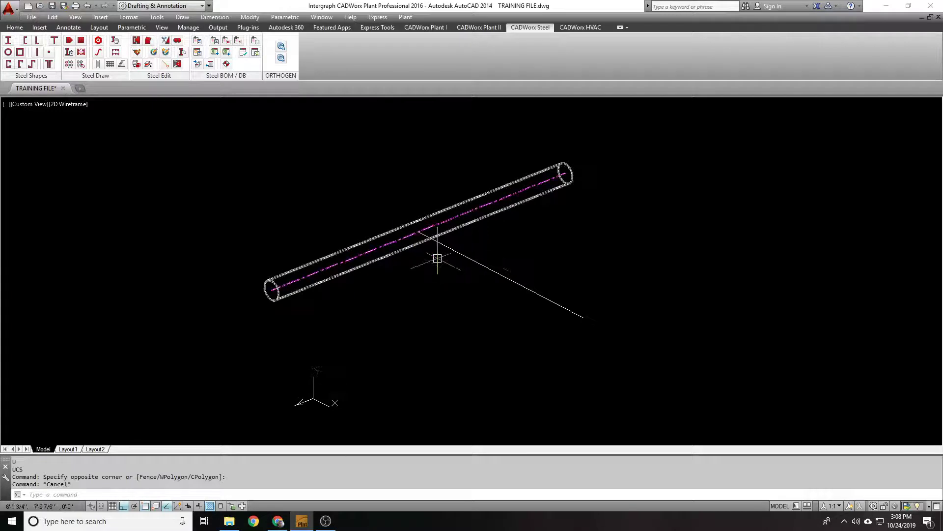
click(513, 272)
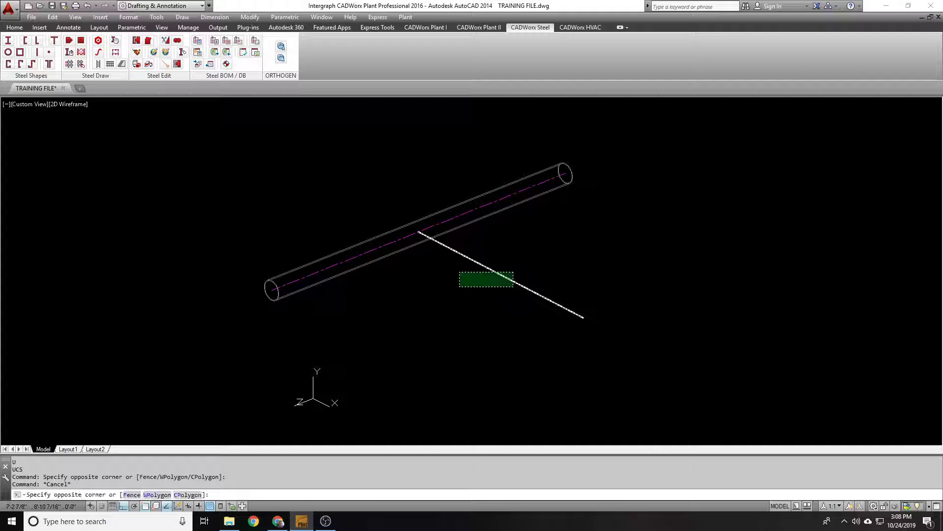
click(421, 284)
text(e)
key(Return)
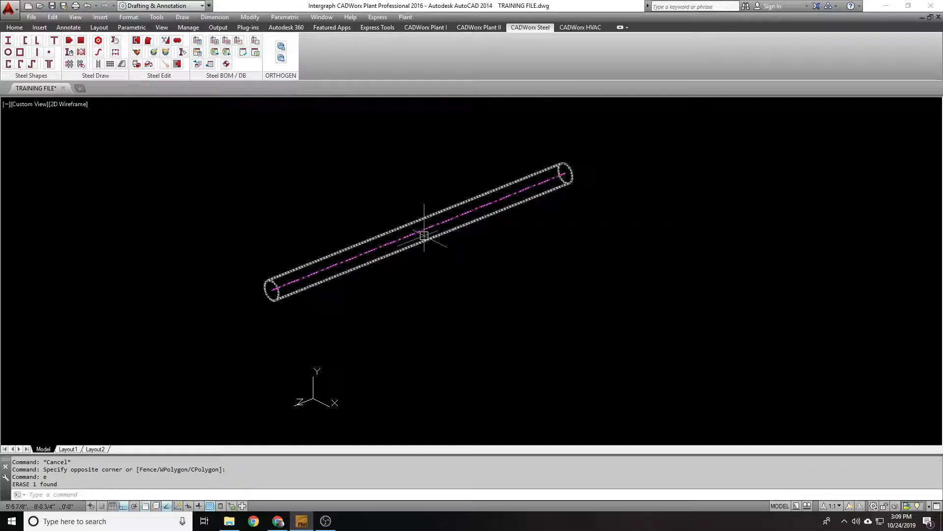
text(ucs)
key(Return)
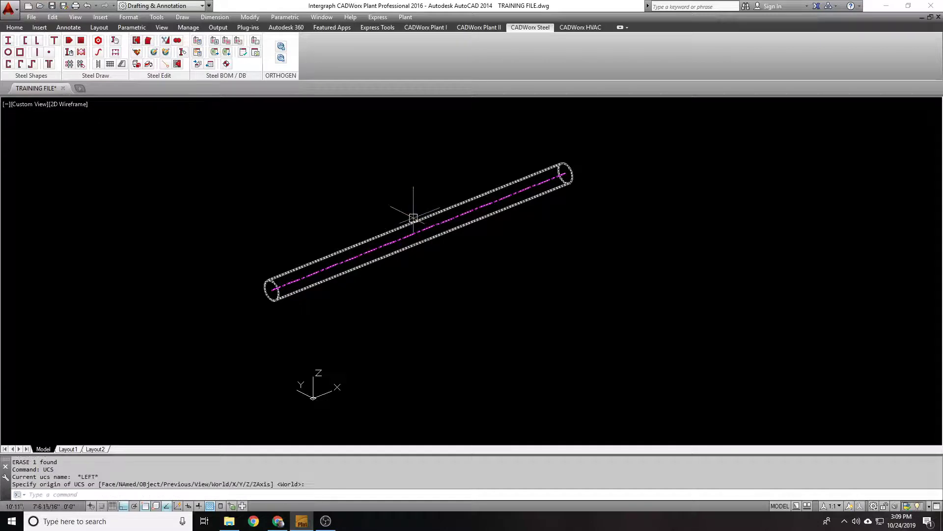
Draw a line perpendicular to the pipe's direction, beyond the pipe's far end and not touching it.
text(l)
key(Return)
click(632, 146)
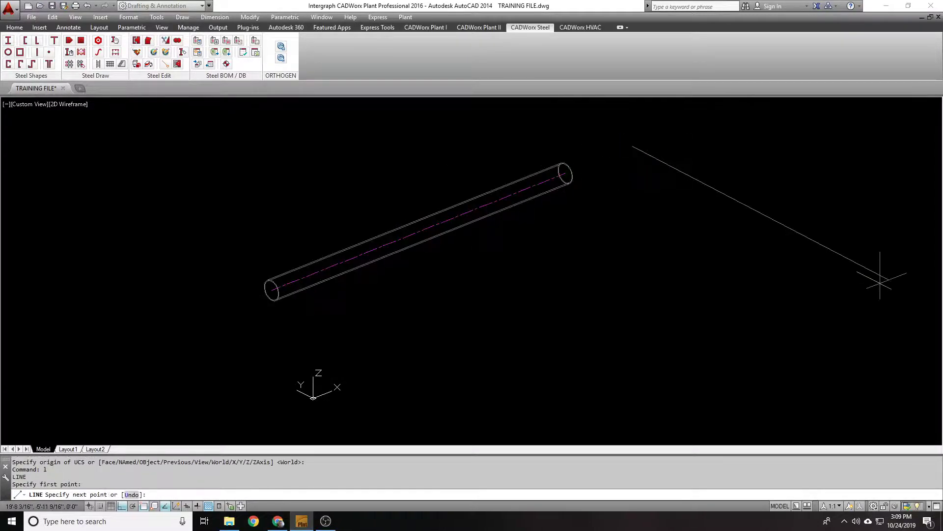
click(855, 263)
key(Return)
scroll(631, 273, down, 2)
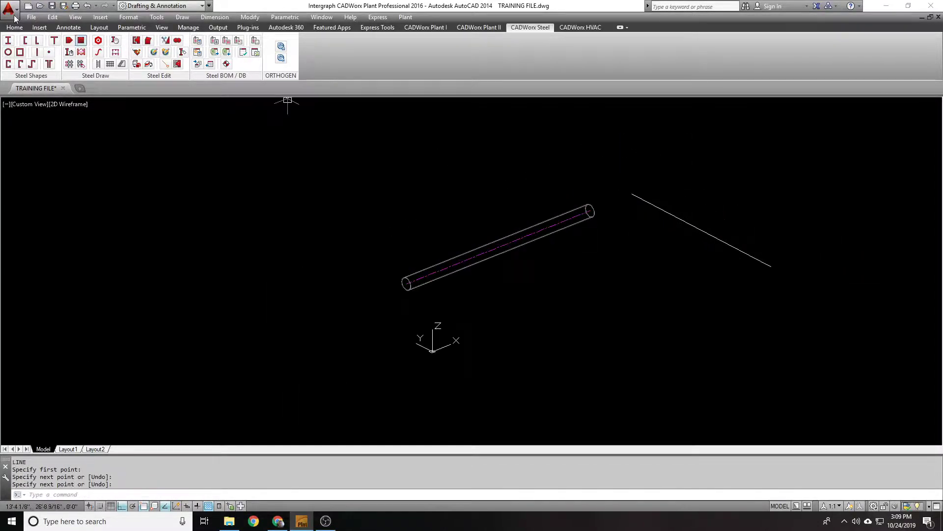
Try to cut the pipe with the steel Cut command using the line beyond its far end.
click(166, 40)
click(670, 213)
key(Return)
click(544, 221)
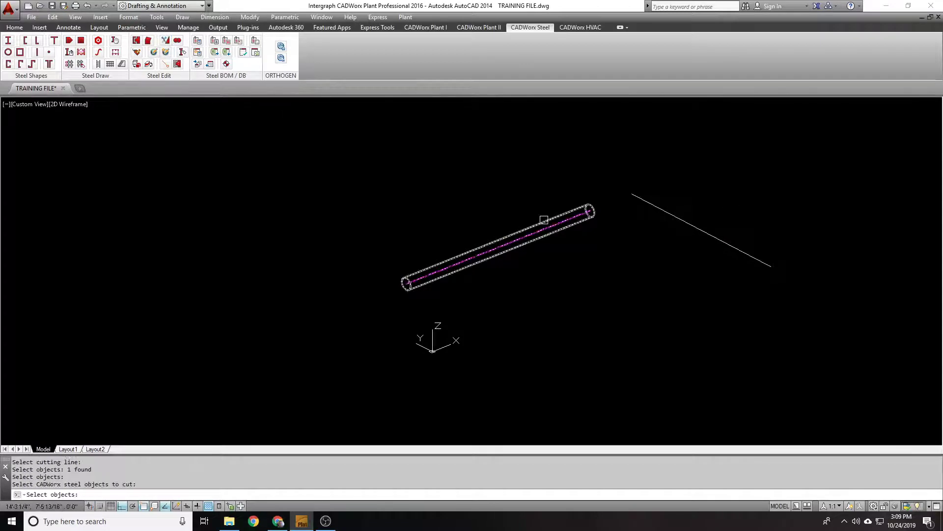
key(Return)
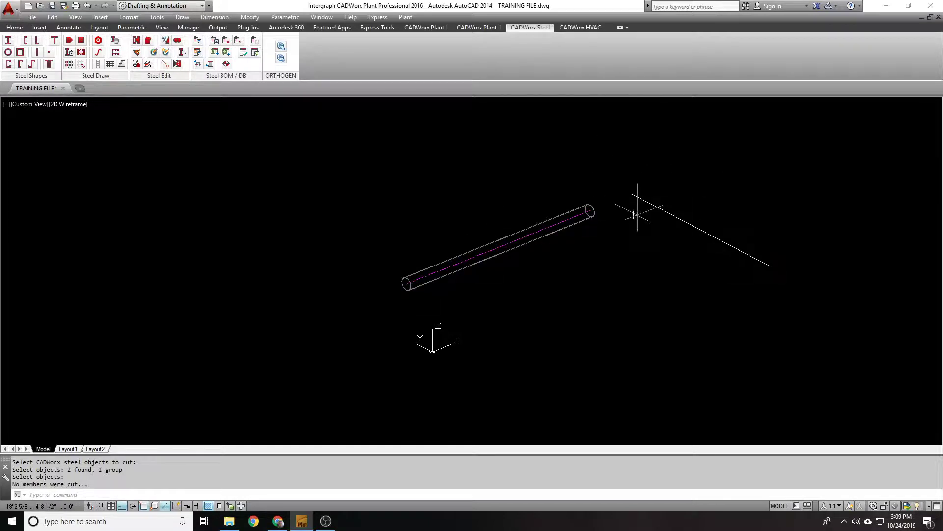
Erase the line beyond the pipe's far end.
click(659, 208)
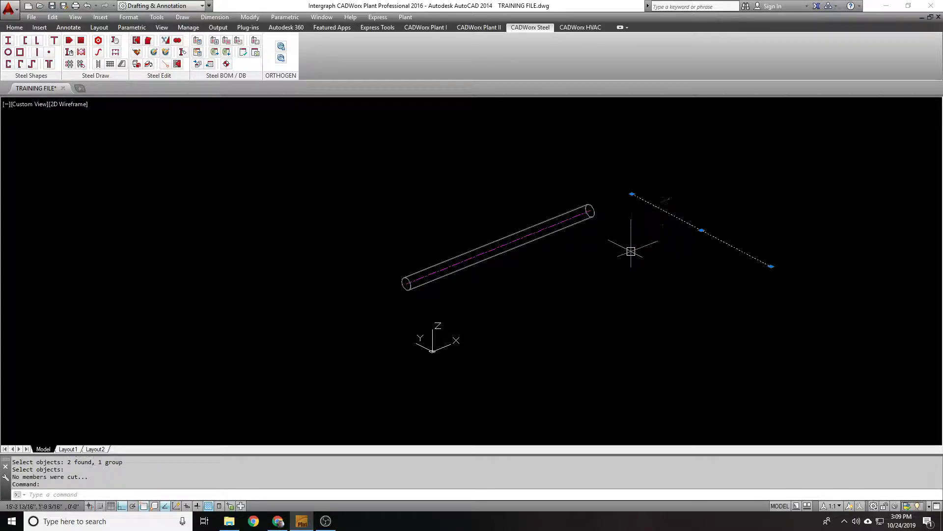
text(e)
key(Return)
Draw a line from the midpoint of the pipe's centerline outward, perpendicular to the pipe.
text(l)
key(Return)
scroll(497, 246, up, 2)
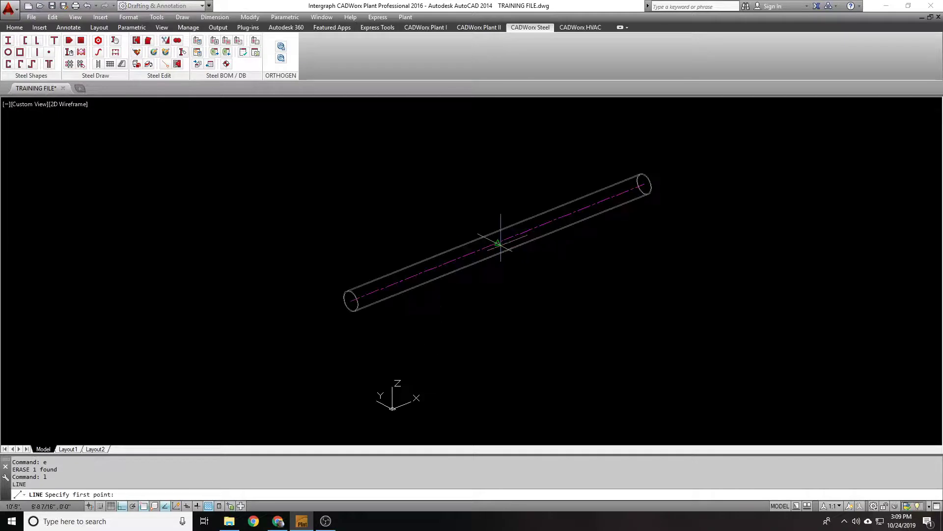
click(497, 242)
click(659, 325)
key(Return)
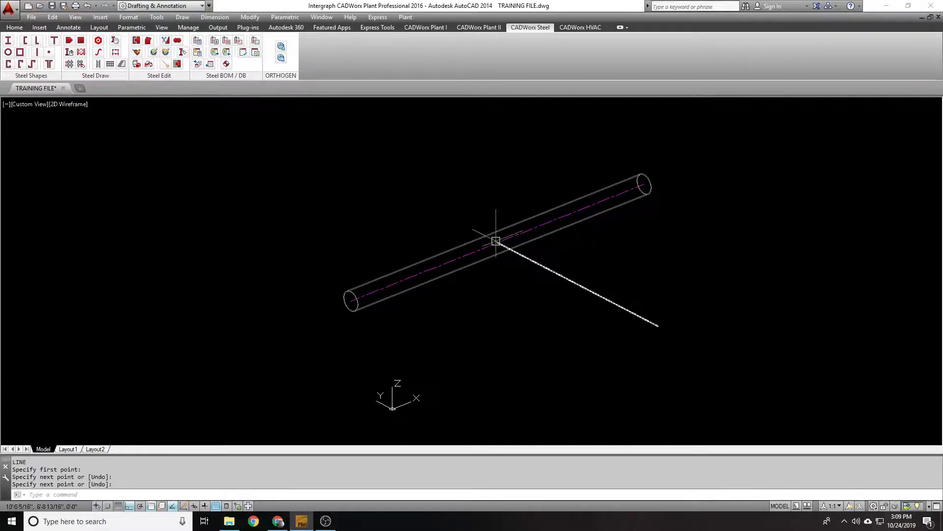
Set the UCS to the left orientation (l).
text(ucs)
key(Return)
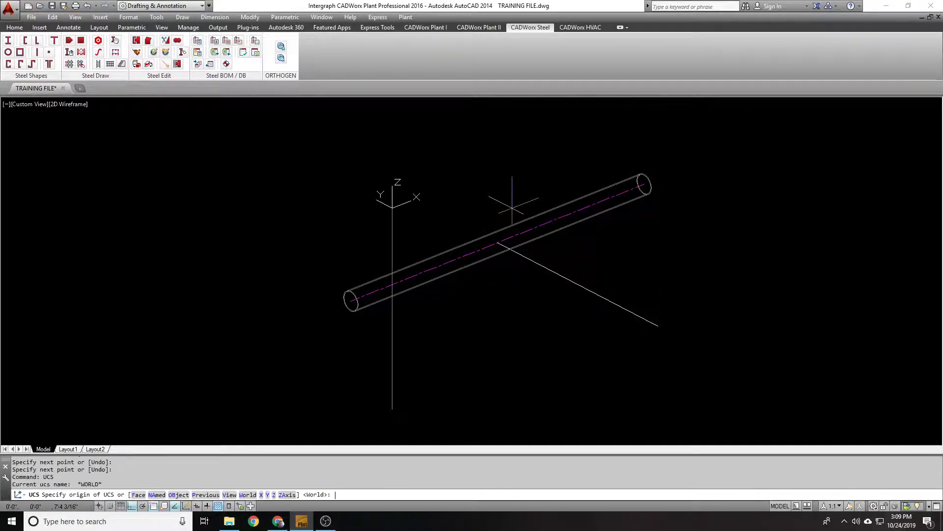
key(Return)
key(Return)
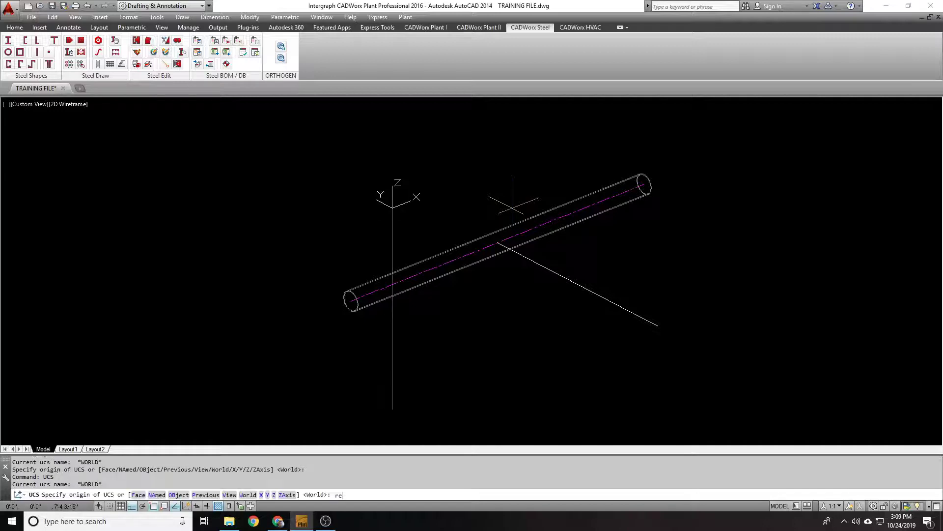
text(l)
key(Return)
Draw a rectangle in the left UCS plane, starting from the midpoint of the pipe's centerline.
text(rec)
key(Return)
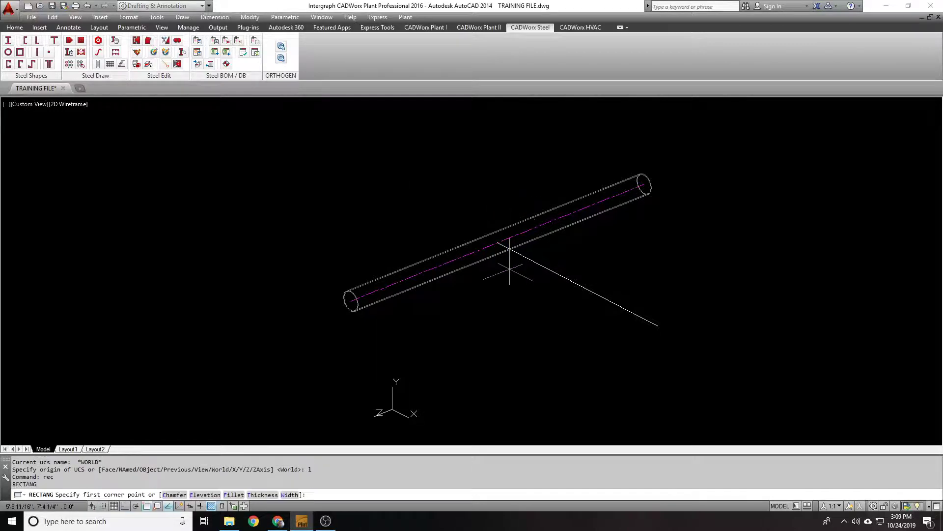
click(498, 240)
scroll(624, 381, down, 2)
middle_drag(625, 377, 555, 254)
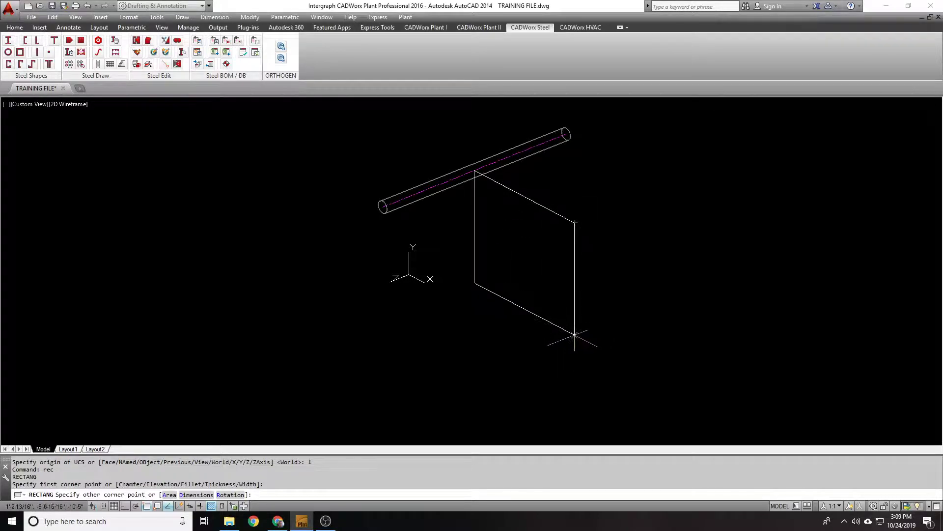
click(575, 352)
text(m)
key(Return)
click(625, 309)
click(565, 314)
key(Return)
text(f)
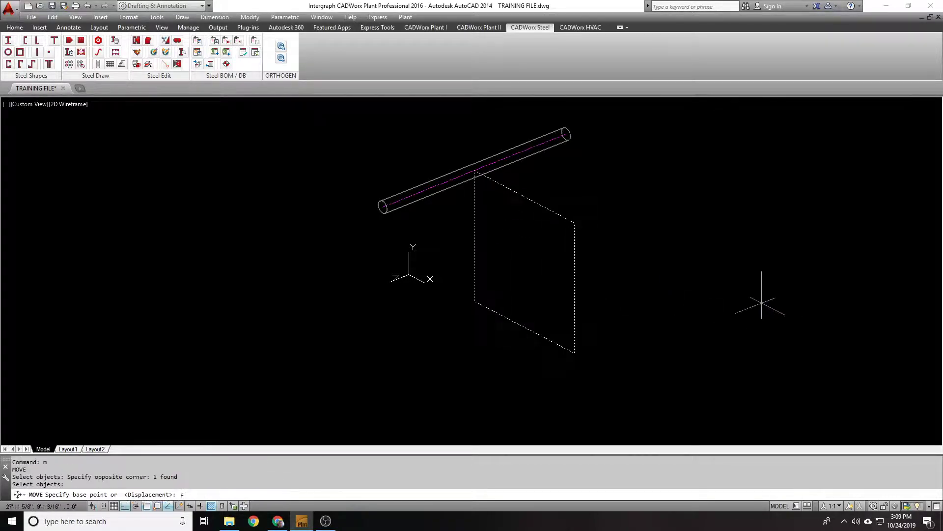
key(Escape)
Move the rectangle with ortho off so that the pipe passes through it near the pipe's midpoint.
text(m)
key(Return)
click(624, 331)
click(569, 322)
key(Return)
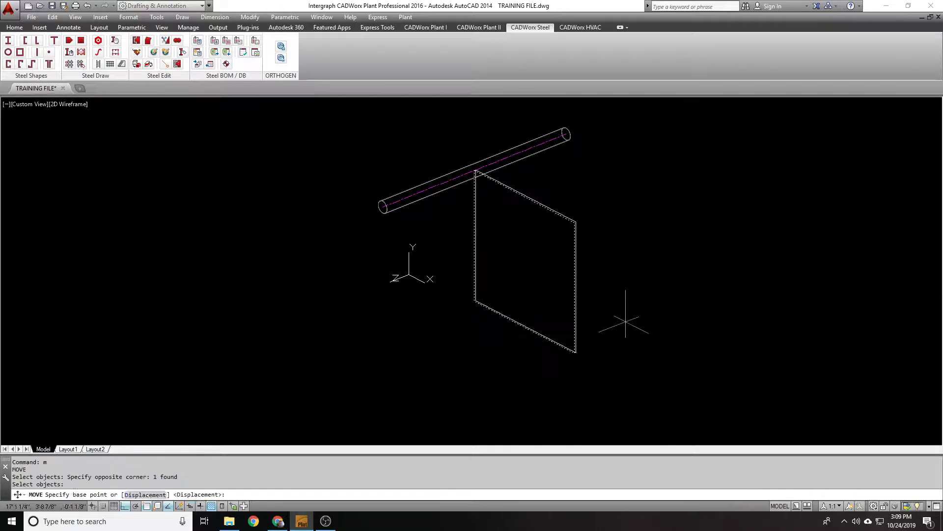
click(626, 319)
key(F8)
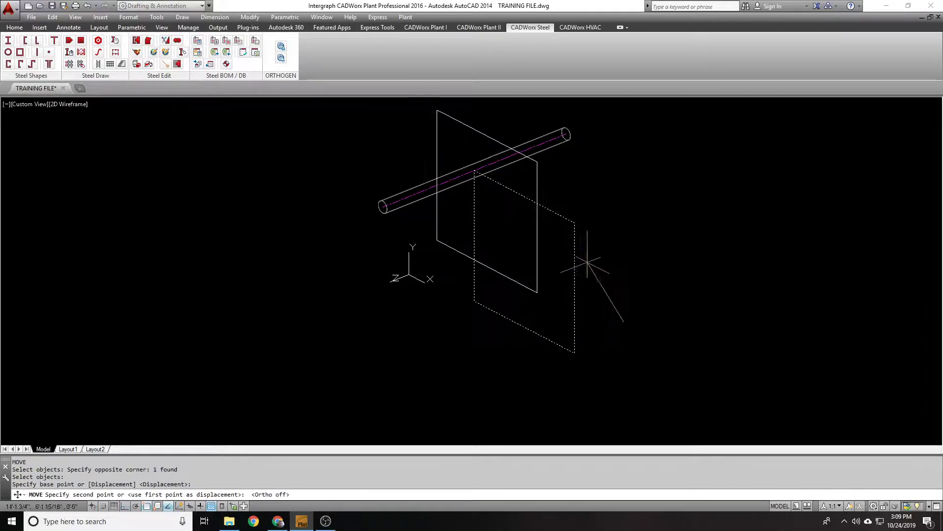
click(584, 255)
mouse_move(584, 256)
shift+middle_down()
mouse_move(535, 264)
mouse_move(527, 244)
mouse_move(587, 255)
mouse_move(580, 261)
shift+middle_up()
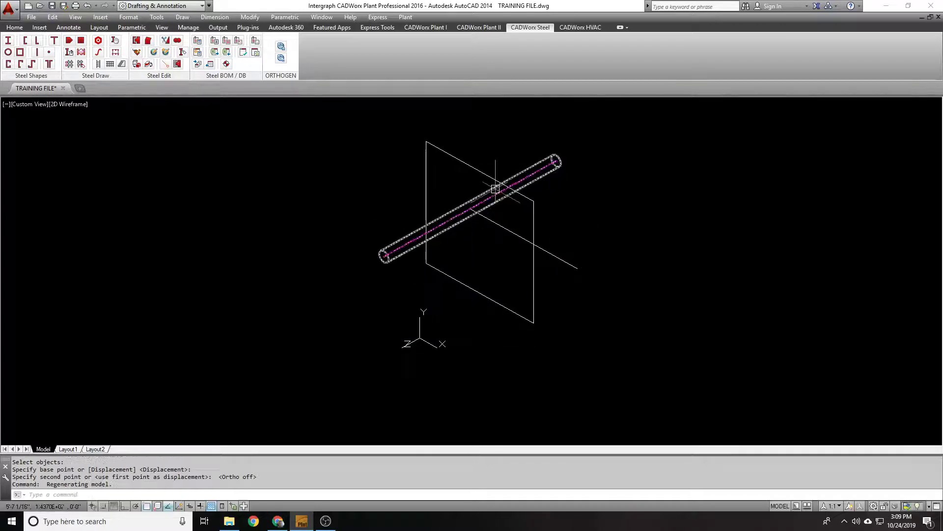
text(ro)
key(Return)
click(478, 166)
key(Return)
click(470, 209)
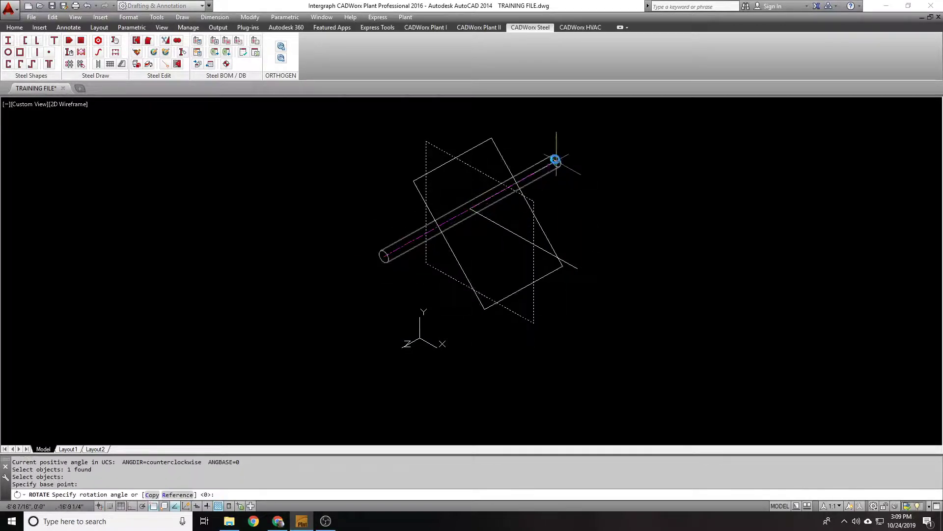
key(Escape)
key(Escape)
Reset the UCS to World.
text(ucs)
key(Return)
key(Return)
Rotate the rectangle about the pipe's midpoint with ortho on until it stands vertically in line with the pipe.
text(ro)
key(Return)
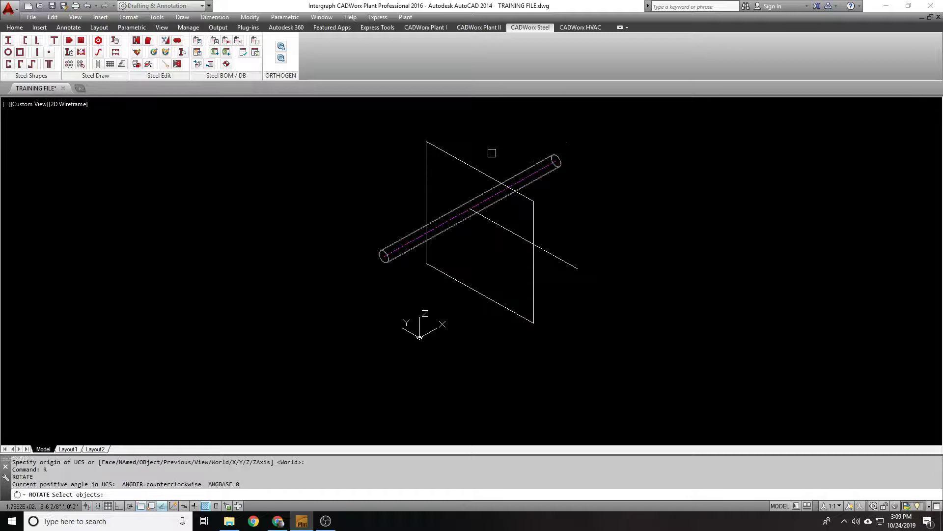
click(491, 152)
click(448, 178)
key(Return)
click(471, 209)
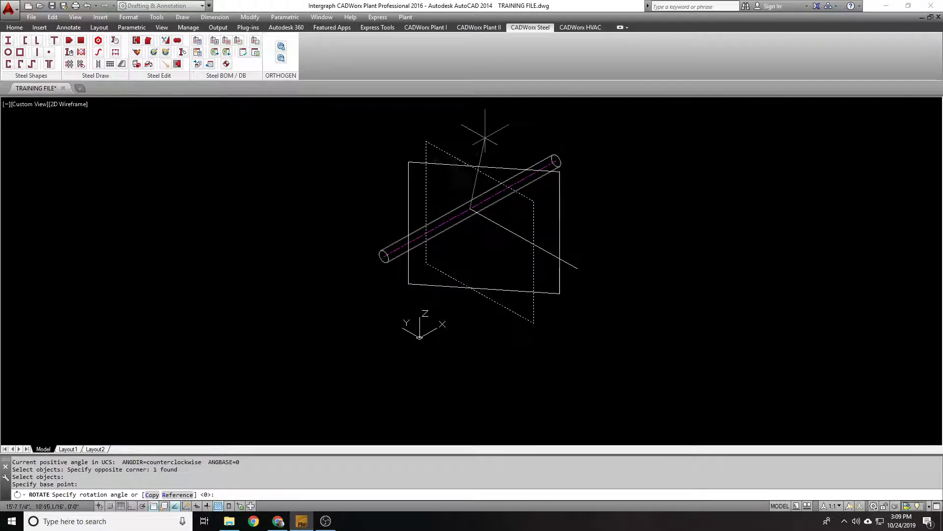
key(F8)
shift+middle_drag(482, 244, 426, 270)
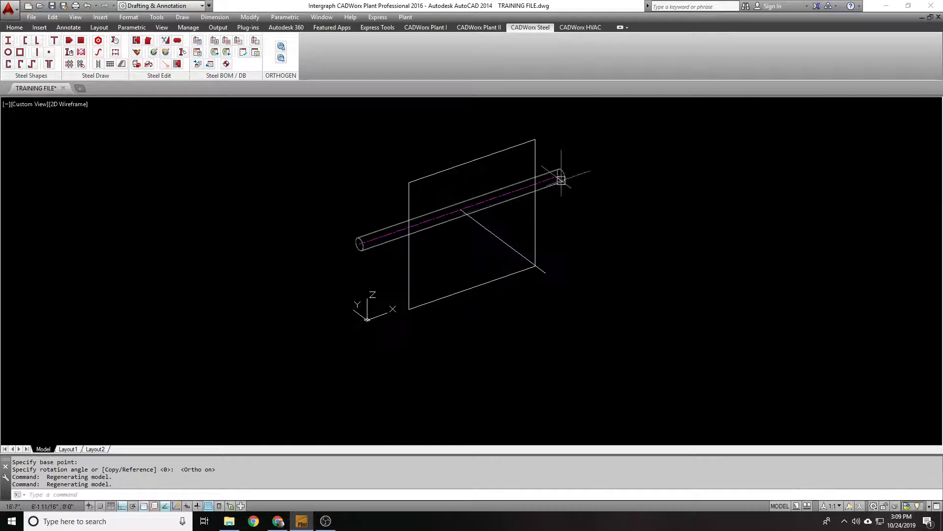
text(l)
key(Return)
click(473, 210)
key(Escape)
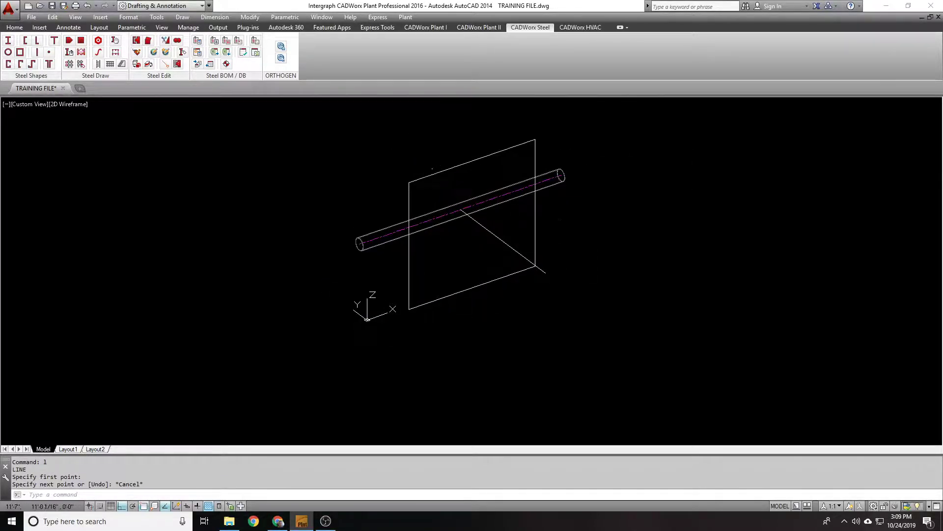
Erase the rectangle and the line running outward from the pipe's midpoint.
click(425, 196)
click(390, 185)
text(e)
key(Return)
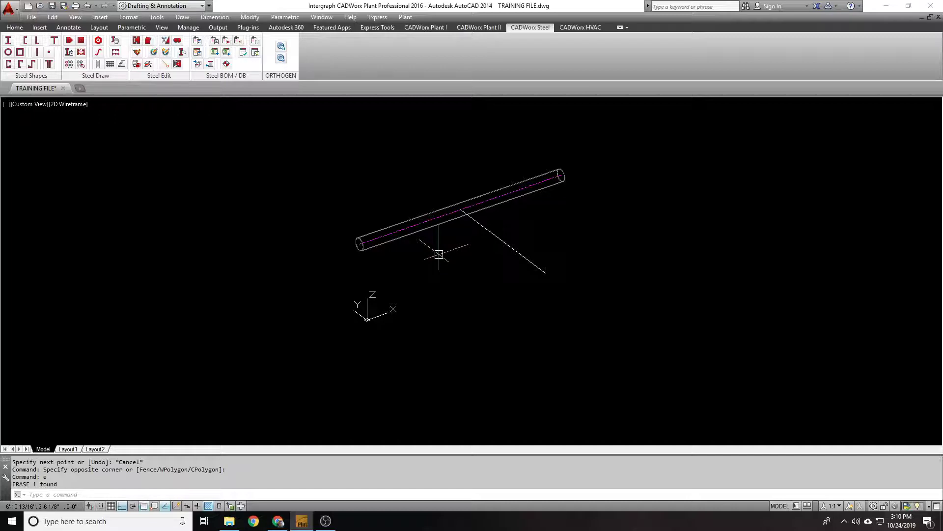
text(e)
key(Return)
click(499, 238)
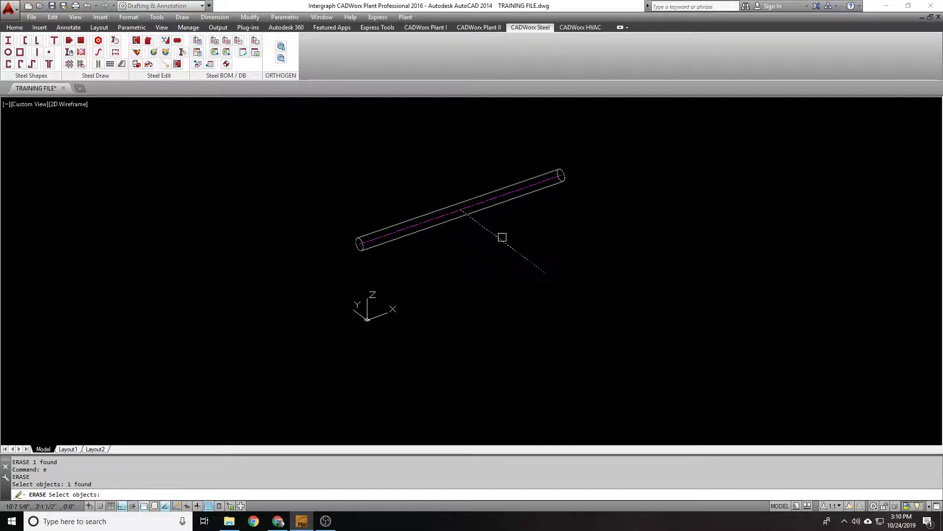
key(Return)
Set the UCS to the front orientation (fr).
text(ucs)
key(Return)
text(fr)
Draw a line from the midpoint of the pipe's centerline outward, perpendicular to the pipe, in the front UCS.
key(Return)
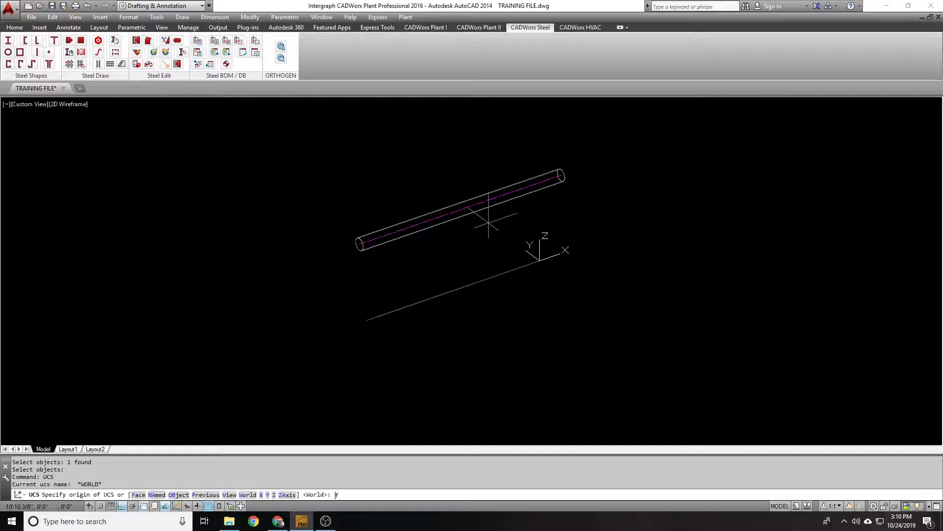
text(l)
key(Return)
click(461, 210)
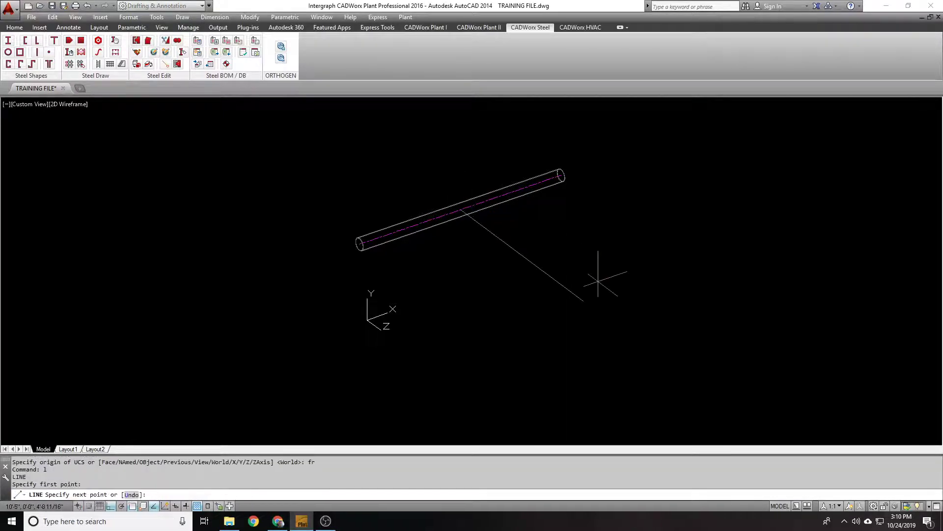
click(583, 300)
Try to cut the pipe along the new line in the front UCS with the steel Cut command's Line option.
key(Return)
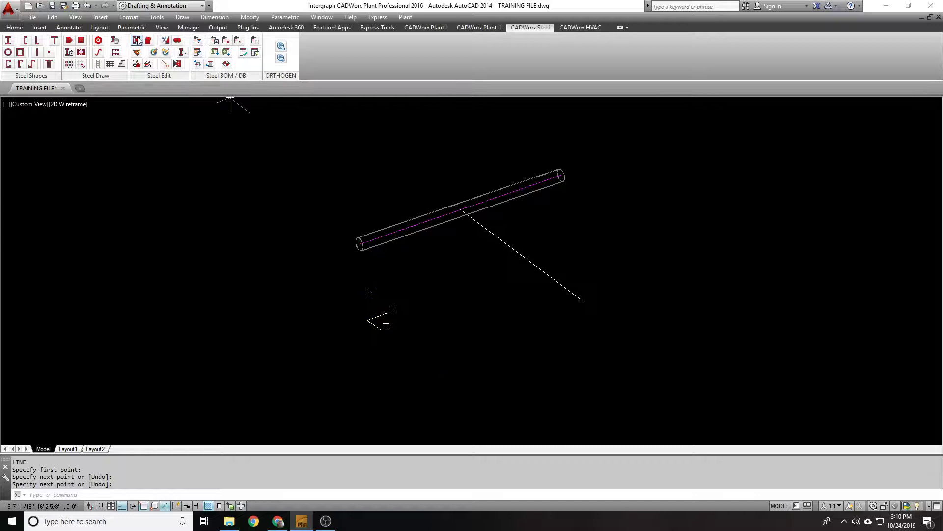
click(166, 42)
click(514, 249)
key(Return)
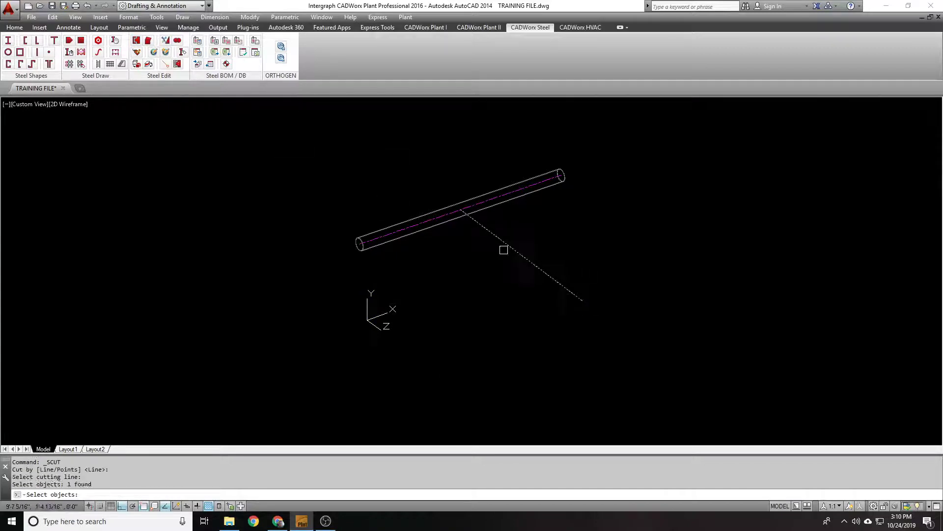
click(502, 202)
key(Return)
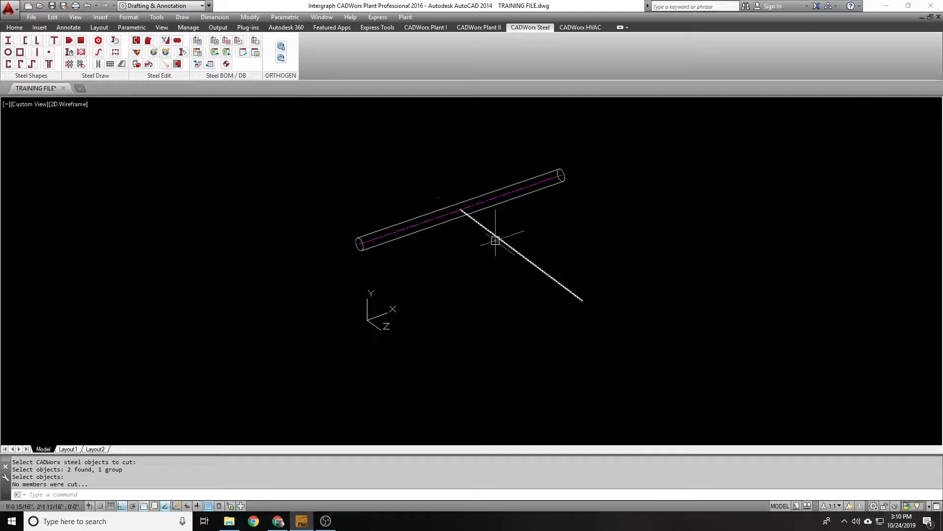
click(506, 255)
text(e)
key(Return)
key(Escape)
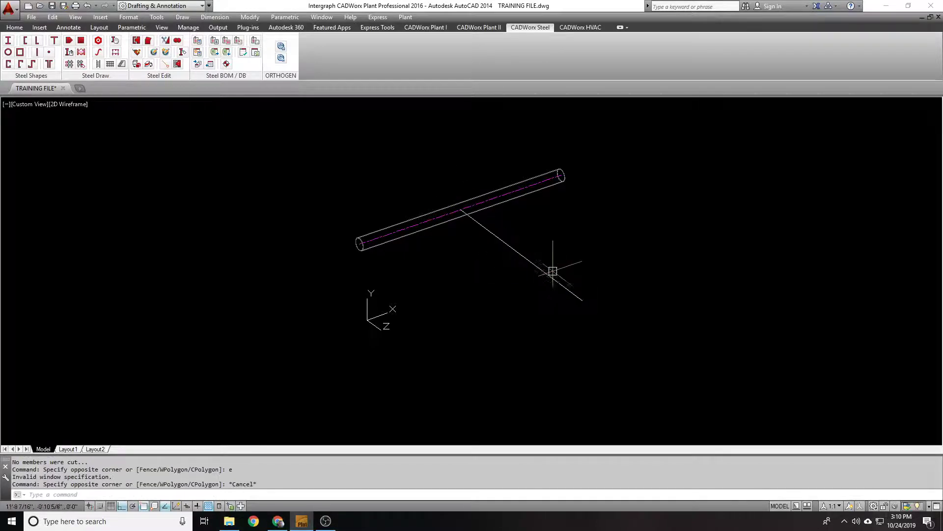
Erase the line running outward from the pipe's midpoint.
click(589, 264)
click(501, 297)
key(Escape)
text(e)
key(Return)
Draw a vertical line upward from the midpoint of the pipe's centerline in the front UCS.
text(l)
key(Return)
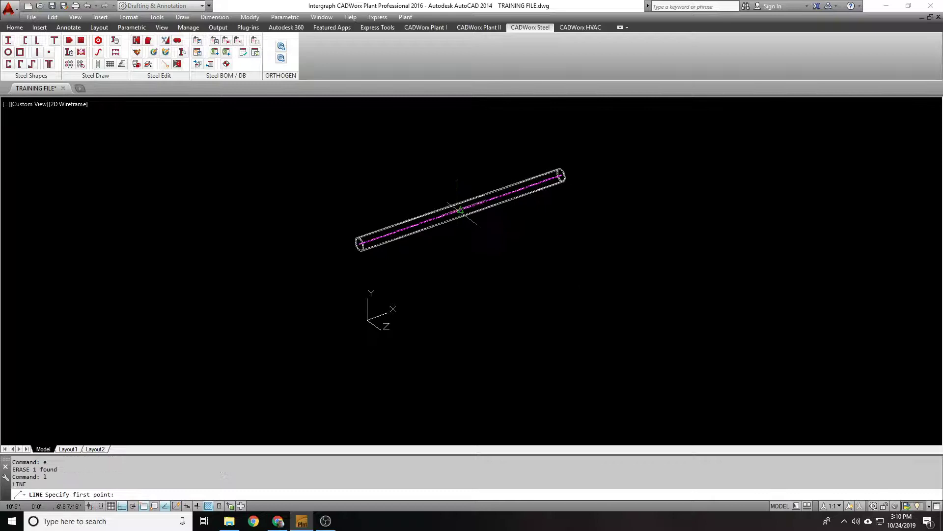
middle_drag(457, 220, 454, 258)
click(454, 258)
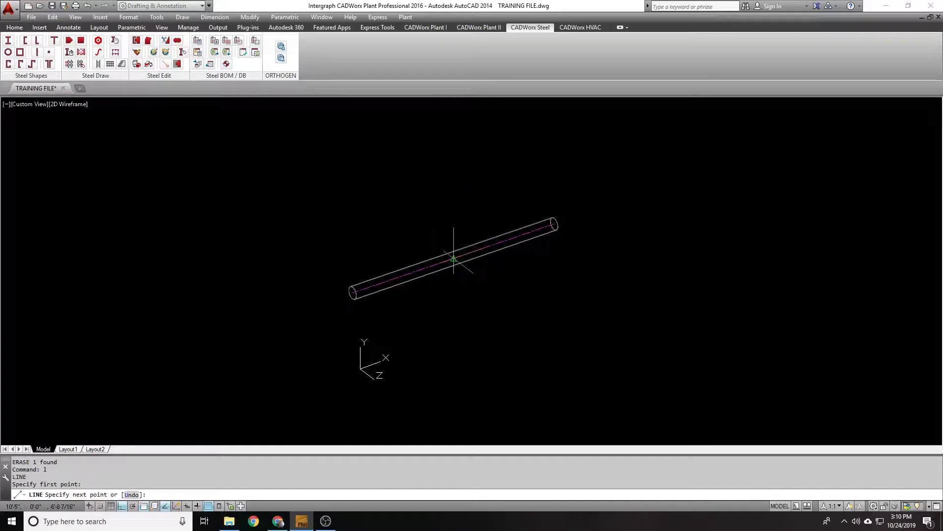
click(473, 125)
key(Return)
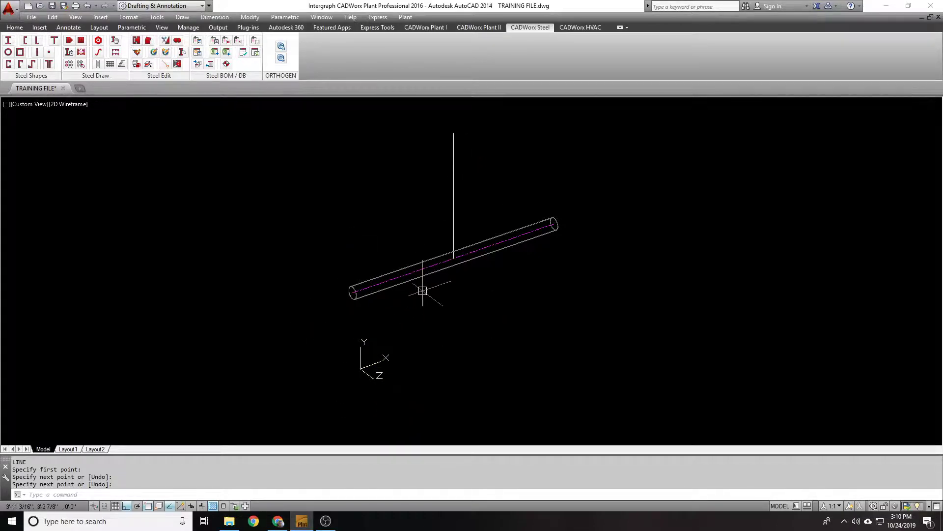
Cut the pipe along the vertical line with the steel Cut command's Line option in the front UCS.
click(166, 42)
key(Return)
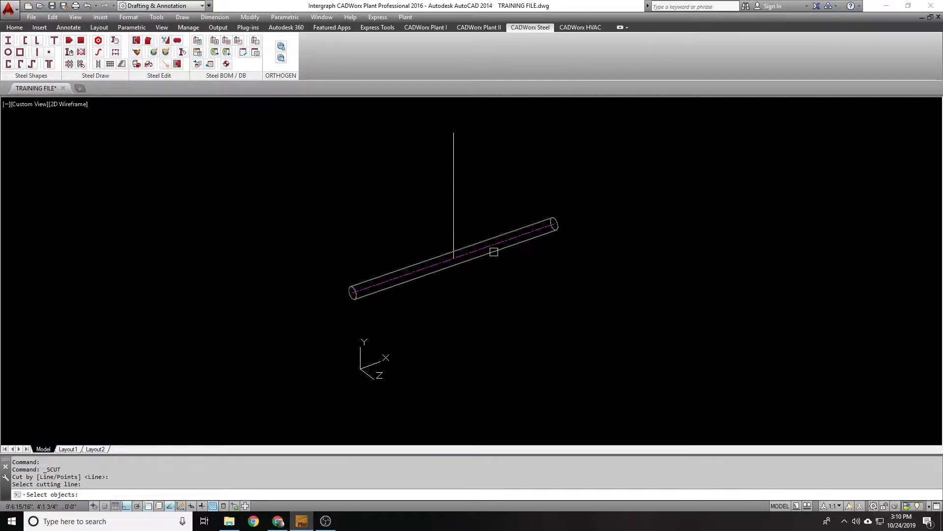
click(454, 221)
key(Return)
click(486, 241)
key(Return)
Undo the cut, the vertical line and the erasure of the outward line.
key(ctrl+z)
key(ctrl+z)
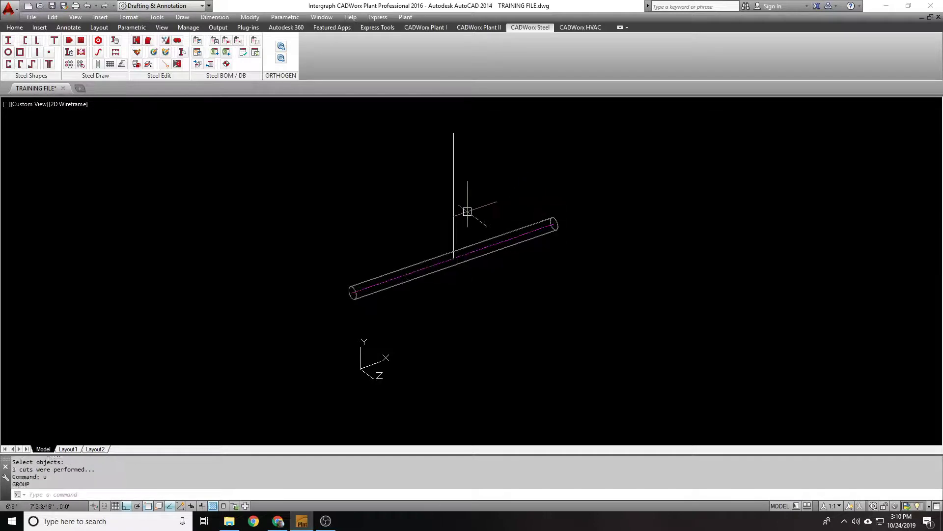
key(Escape)
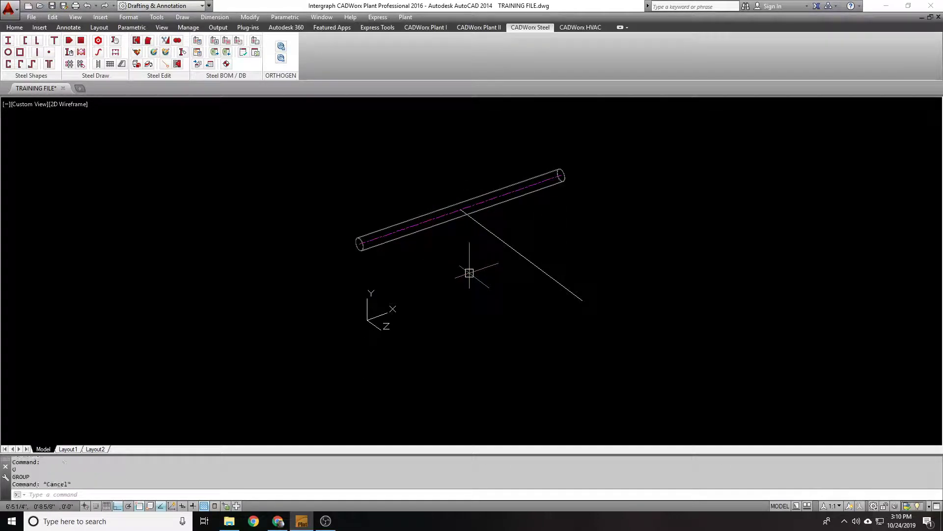
Restore the World UCS.
text(ucs)
key(Return)
key(Return)
Erase the outward line and redraw it from the pipe's midpoint, perpendicular to the pipe, in the World UCS.
click(559, 243)
click(498, 256)
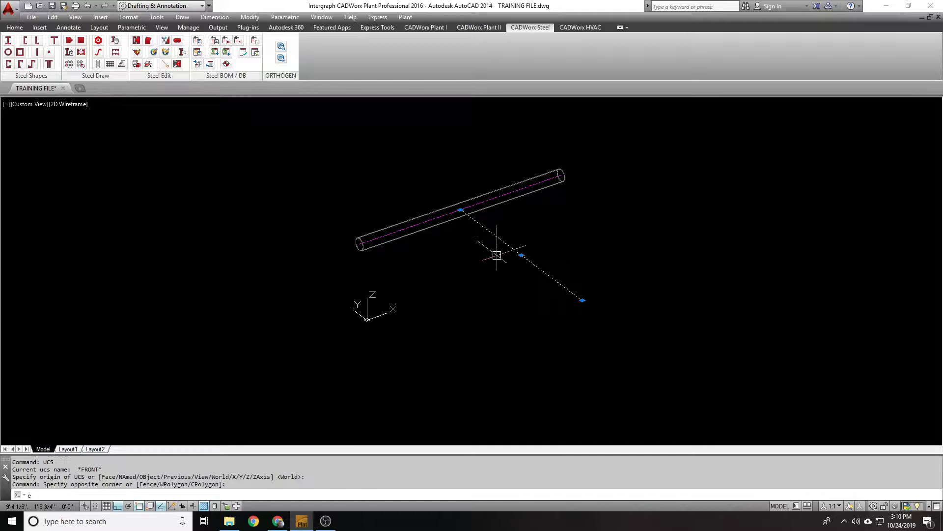
text(e)
key(Return)
text(l)
key(Return)
click(488, 194)
click(549, 275)
key(Return)
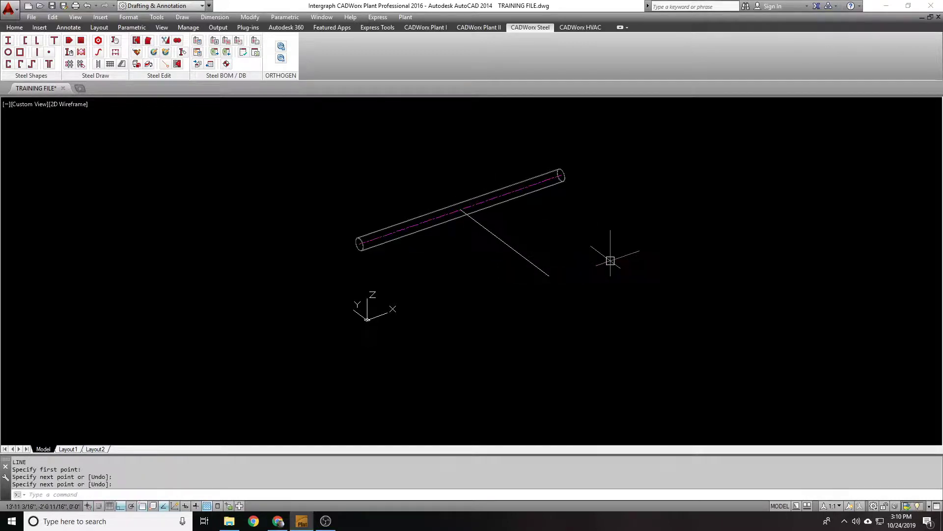
text(ucs)
key(Return)
key(Return)
text(fr)
Set the UCS to the front orientation (fr).
key(Return)
key(Escape)
key(Escape)
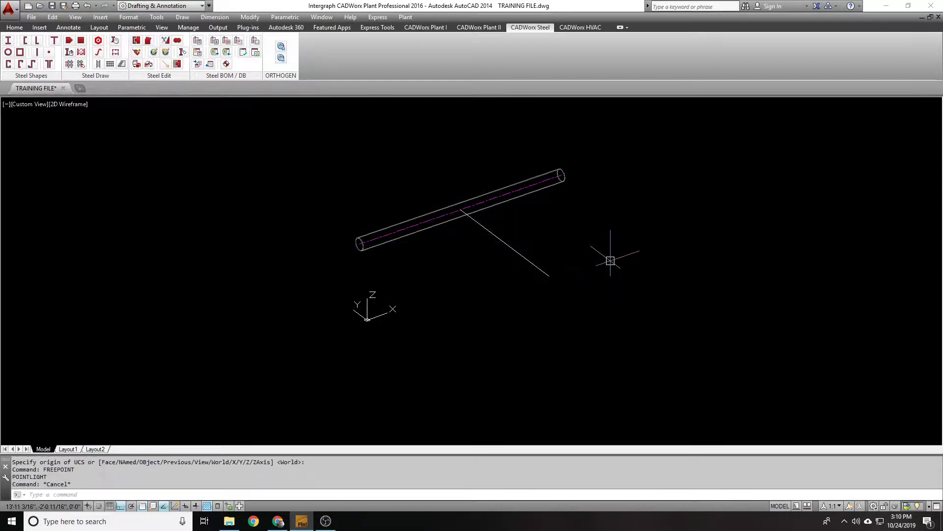
text(ucs)
key(Return)
text(fr)
Try to cut the pipe along the redrawn outward line in the front UCS, using the steel Cut command's Line option.
key(Return)
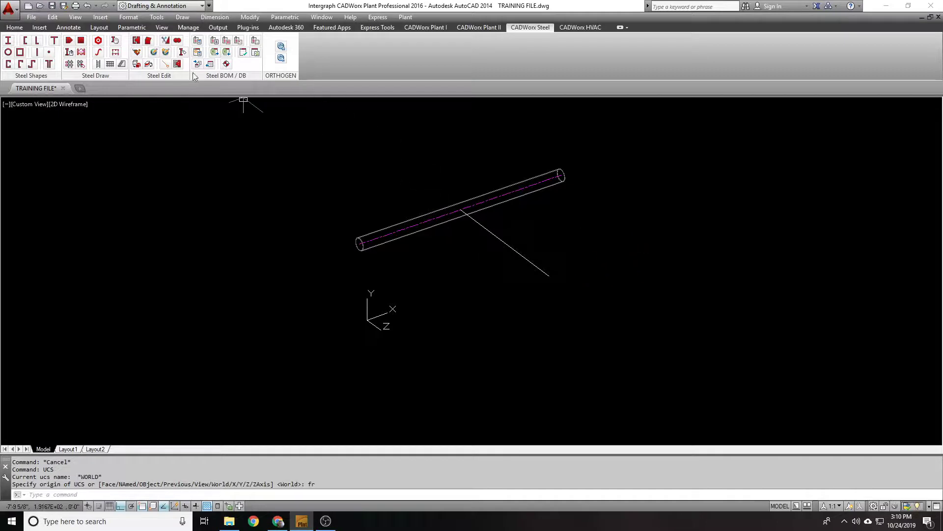
click(171, 42)
key(Return)
click(495, 235)
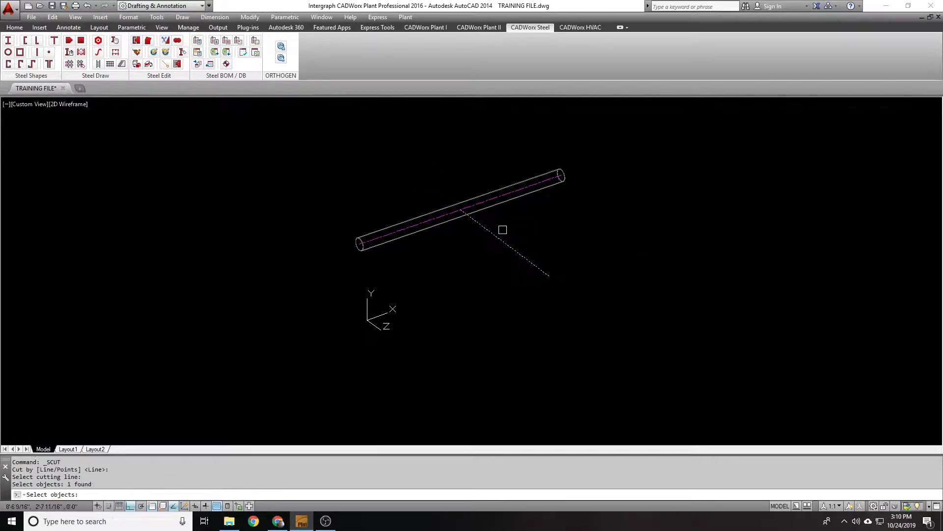
key(Return)
click(525, 181)
key(Return)
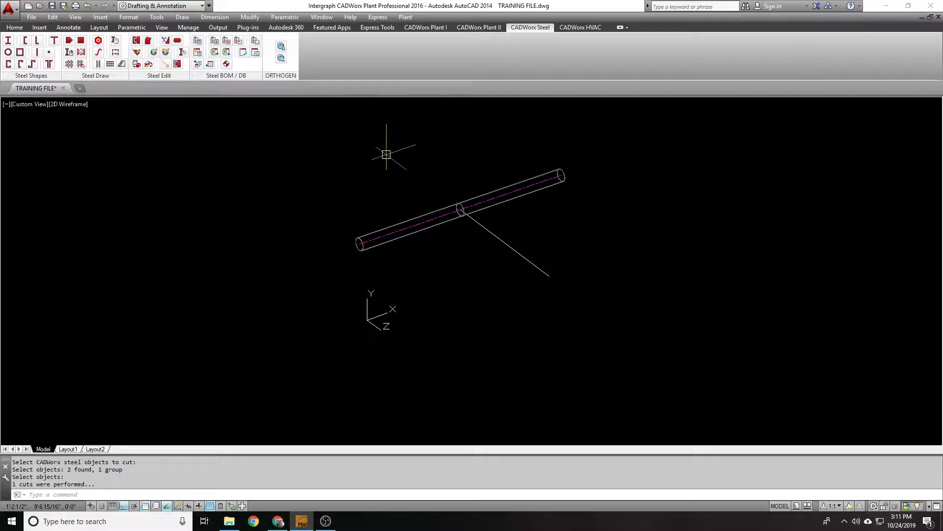
Undo the last cut and erase the cutting line running outward from the pipe.
text(u)
key(Return)
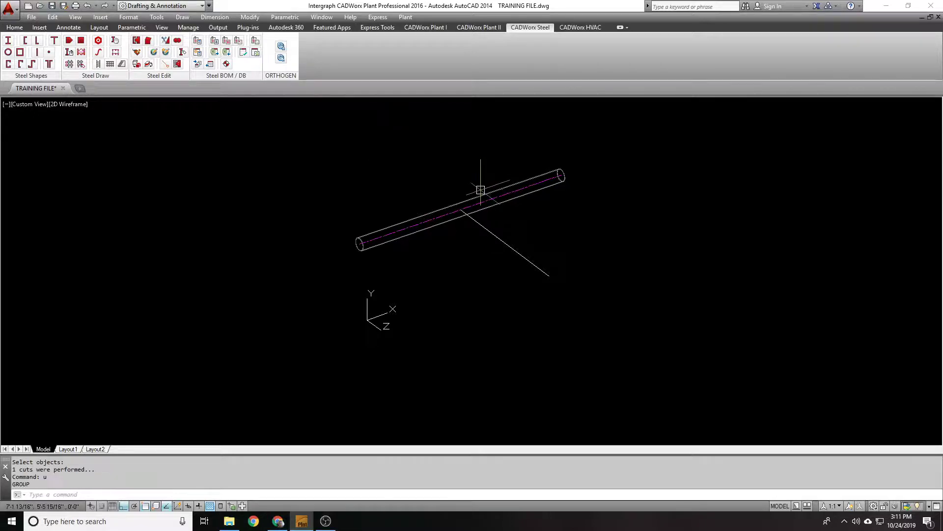
text(e)
key(Return)
click(504, 239)
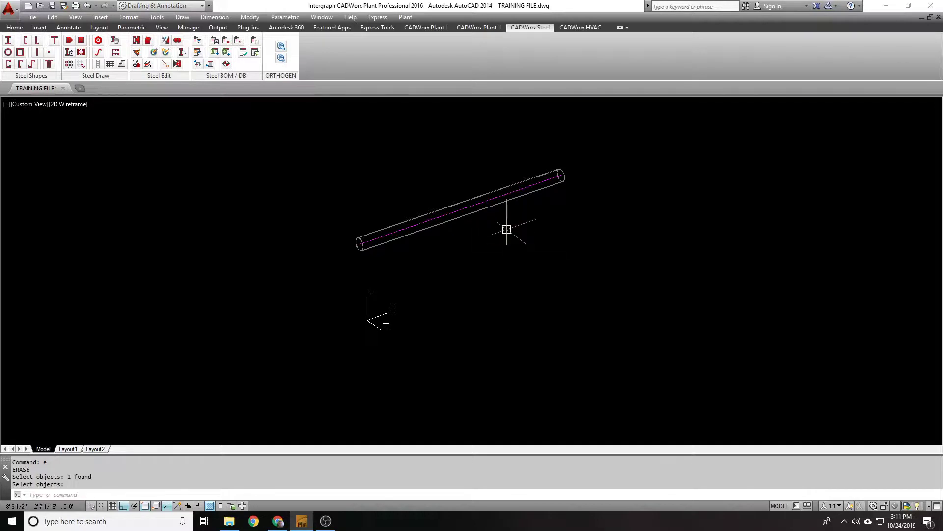
key(Return)
Rotate the pipe 30 degrees about the midpoint of its centerline in the front UCS.
text(ro)
key(Return)
click(548, 212)
click(421, 149)
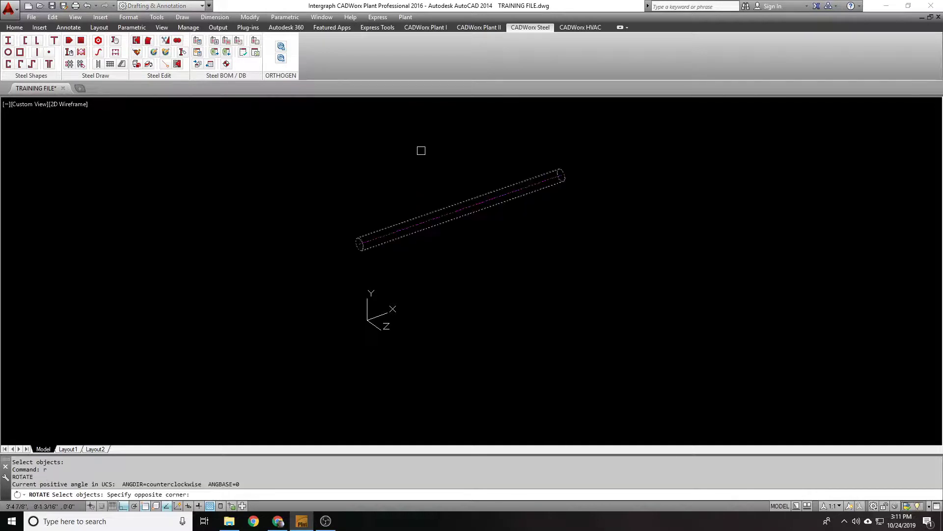
key(Return)
click(461, 210)
key(Return)
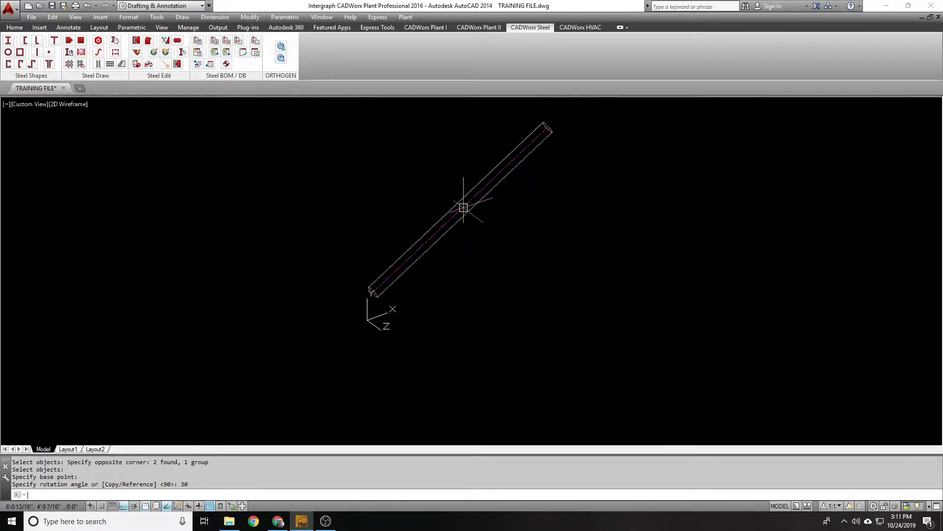
Undo the pipe's rotation and restore the World UCS.
text(u)
key(Return)
text(ucs)
key(Return)
key(Return)
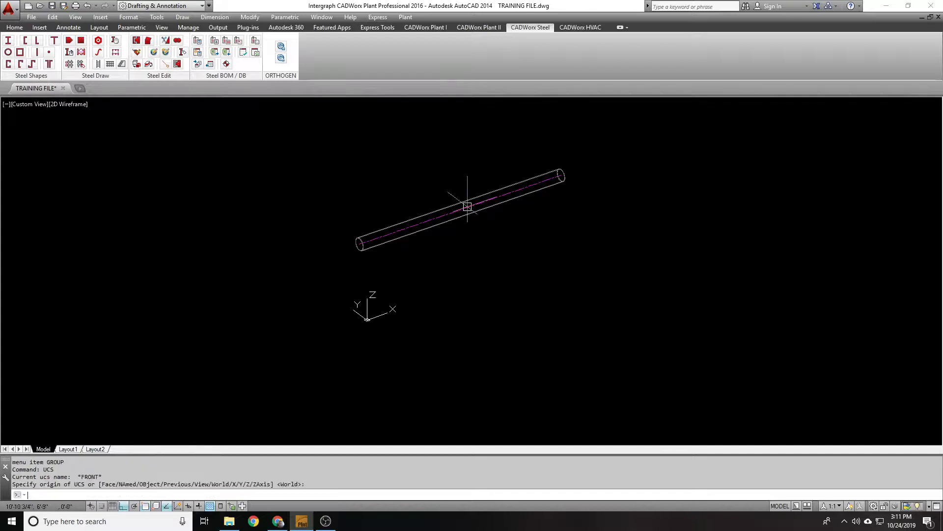
Rotate the pipe 30 degrees about the midpoint of its centerline in the World UCS.
text(ro)
key(Return)
click(496, 226)
click(443, 190)
key(Return)
click(460, 208)
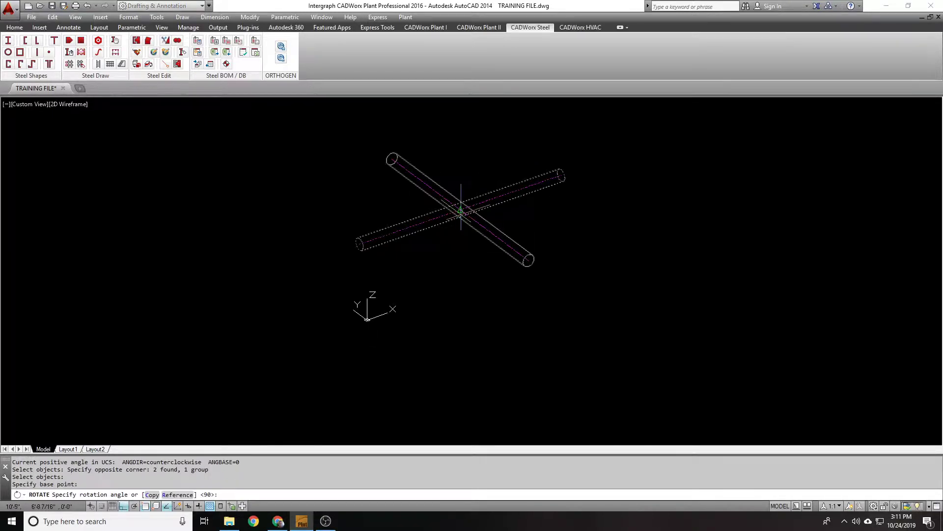
text(30)
key(Return)
Draw a line from the rotated pipe's midpoint outward along the World Y axis.
shift+middle_drag(461, 208, 488, 249)
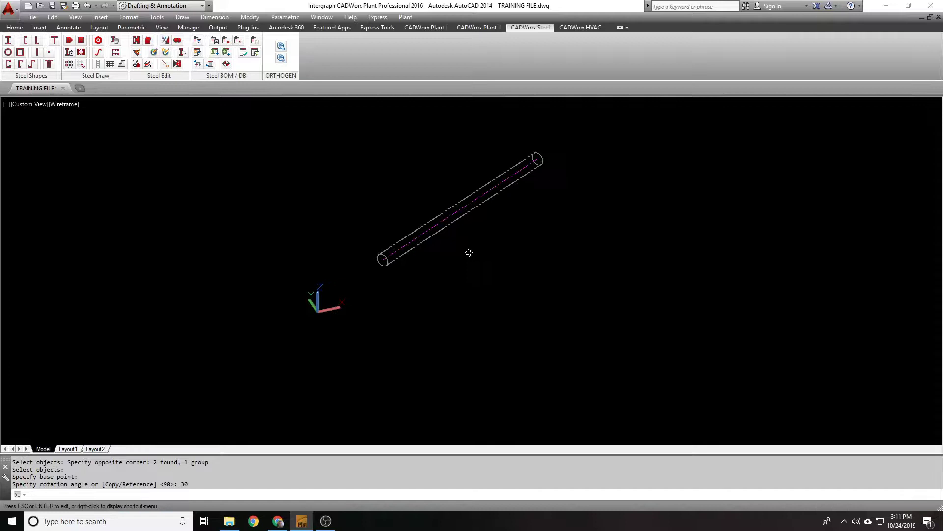
text(l)
key(Return)
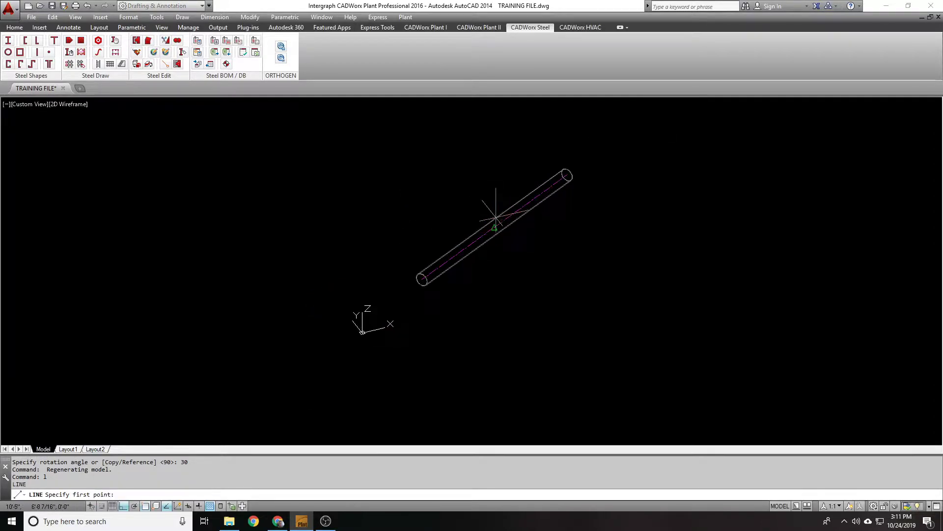
click(495, 217)
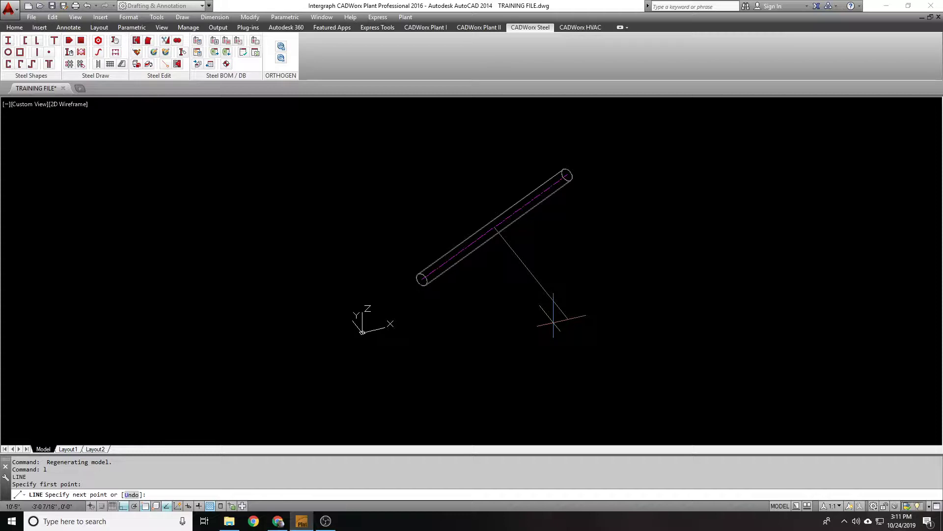
click(551, 316)
key(Return)
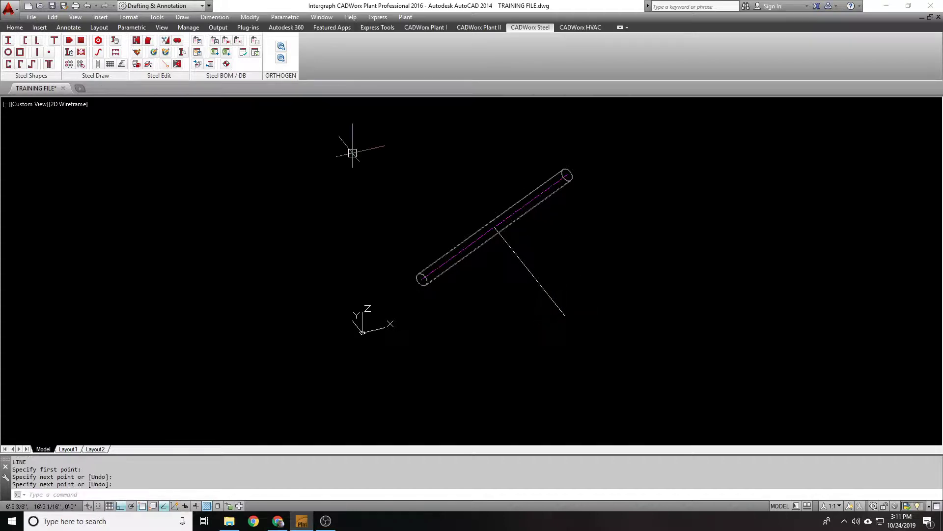
Cut the rotated pipe along the new line in the World UCS, using the steel Cut command's Line option.
click(166, 40)
click(512, 248)
key(Return)
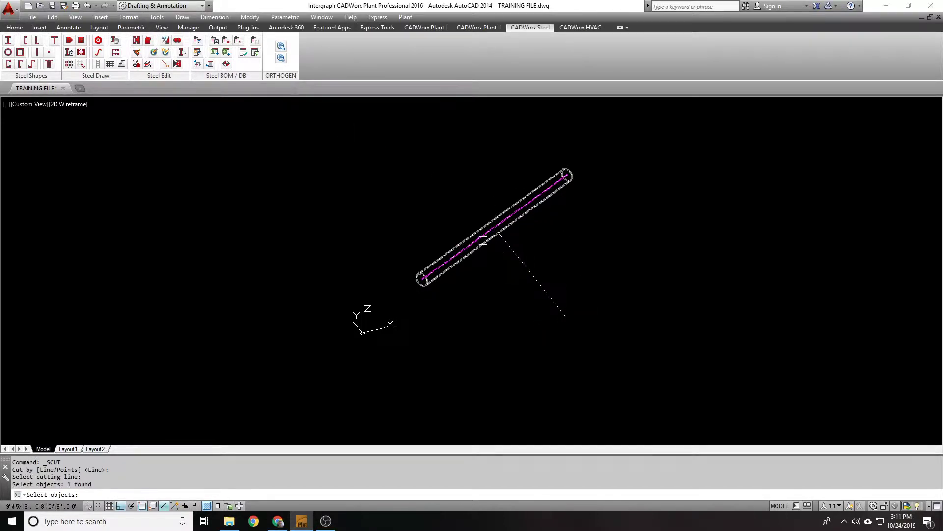
click(482, 235)
key(Return)
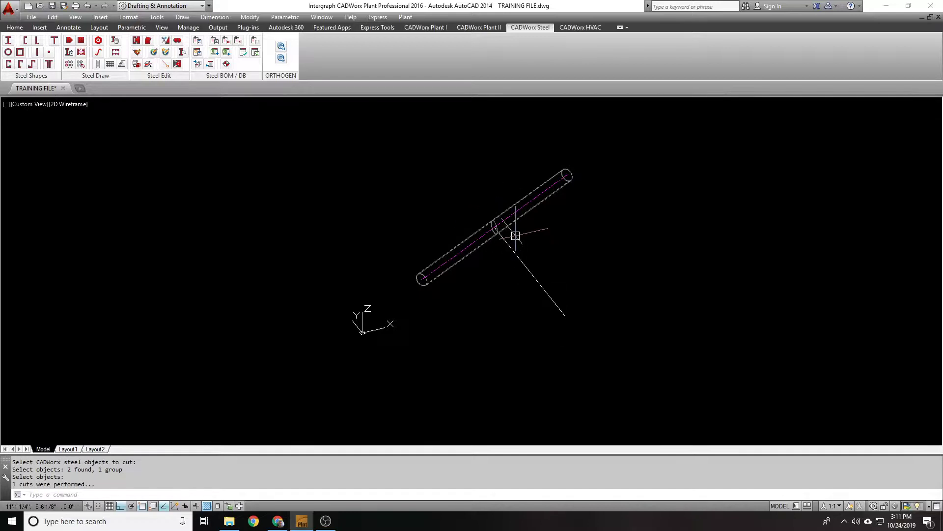
text(l)
key(Return)
click(509, 235)
key(Escape)
click(521, 254)
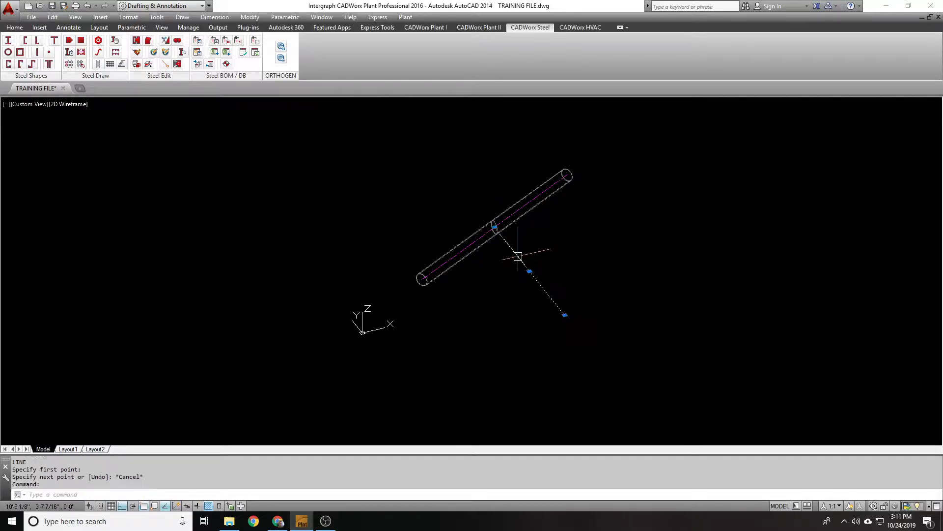
Undo the cut and the cutting line, keeping the pipe rotated.
key(Escape)
text(u)
key(Return)
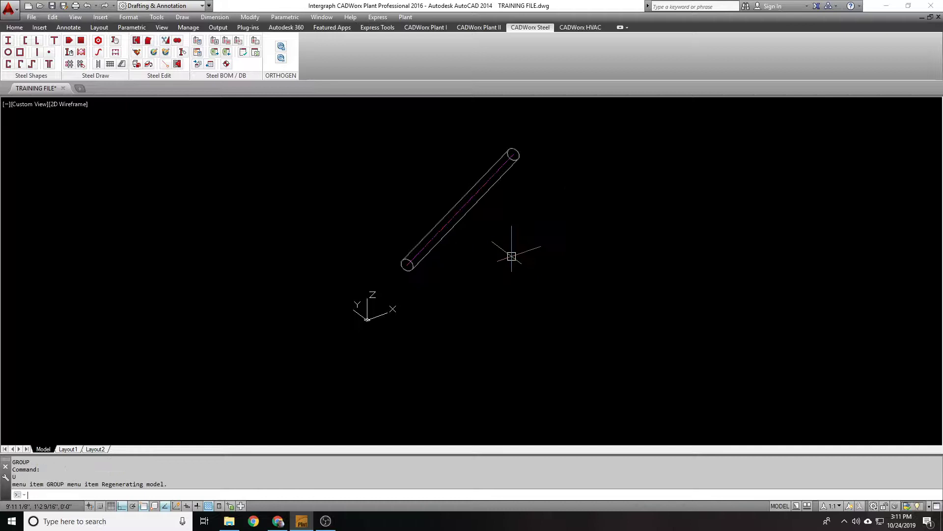
shift+middle_drag(465, 251, 451, 251)
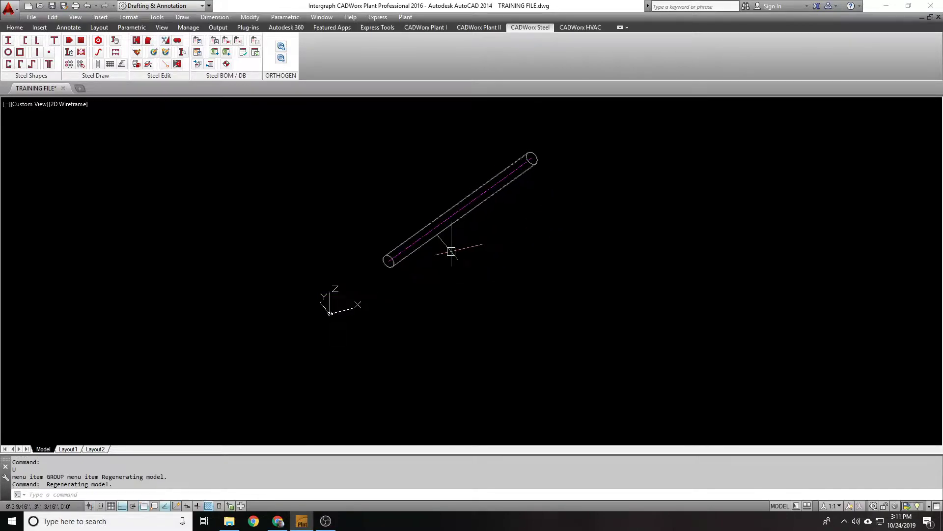
scroll(373, 232, up, 2)
text(ucs)
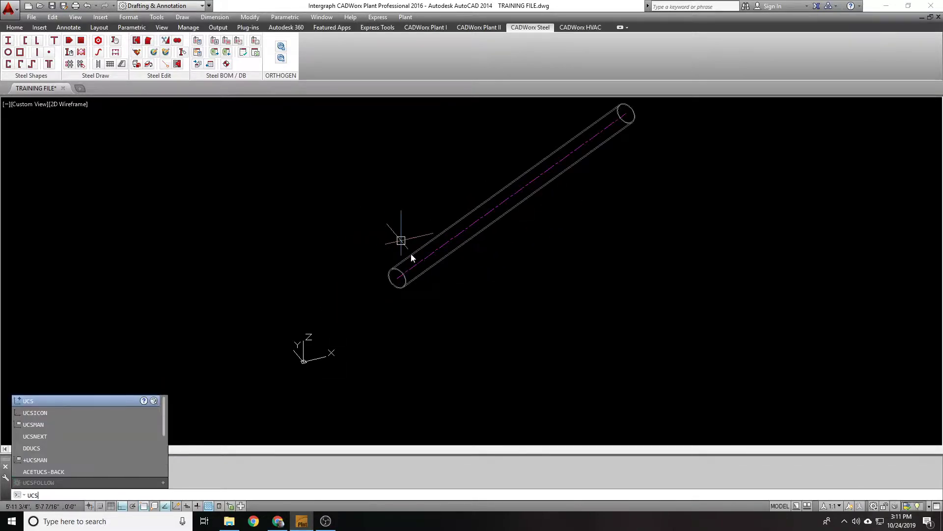
key(Escape)
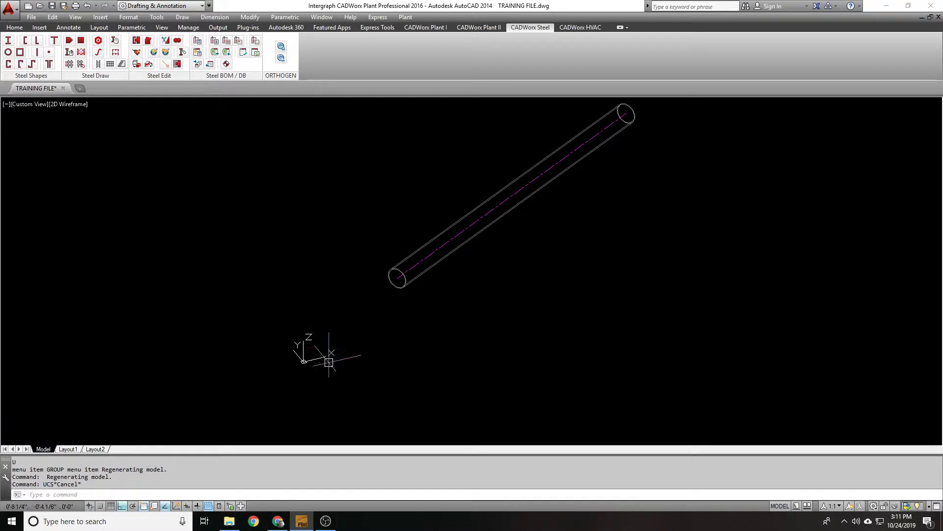
drag(328, 362, 287, 339)
click(302, 357)
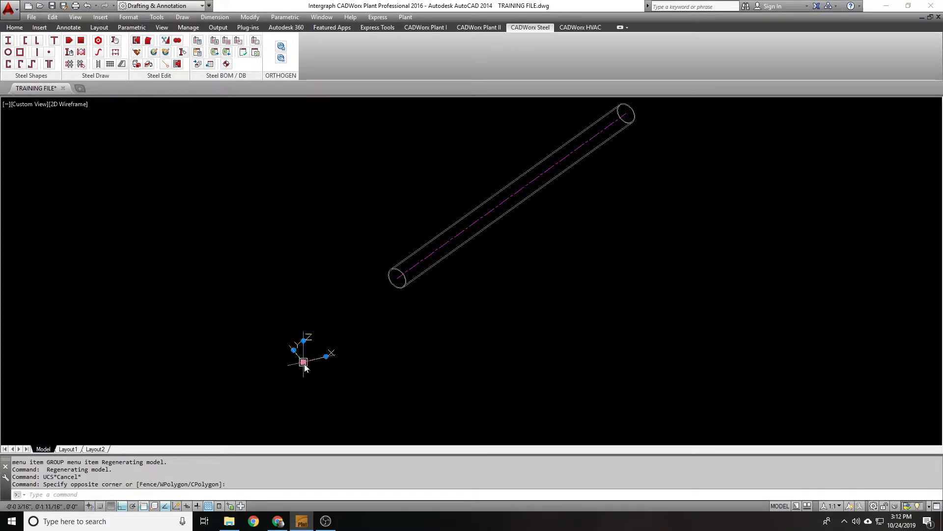
key(Escape)
Define a UCS with its origin at the pipe's near end, X along the centerline to the far end and Y vertical.
text(ucs)
key(Return)
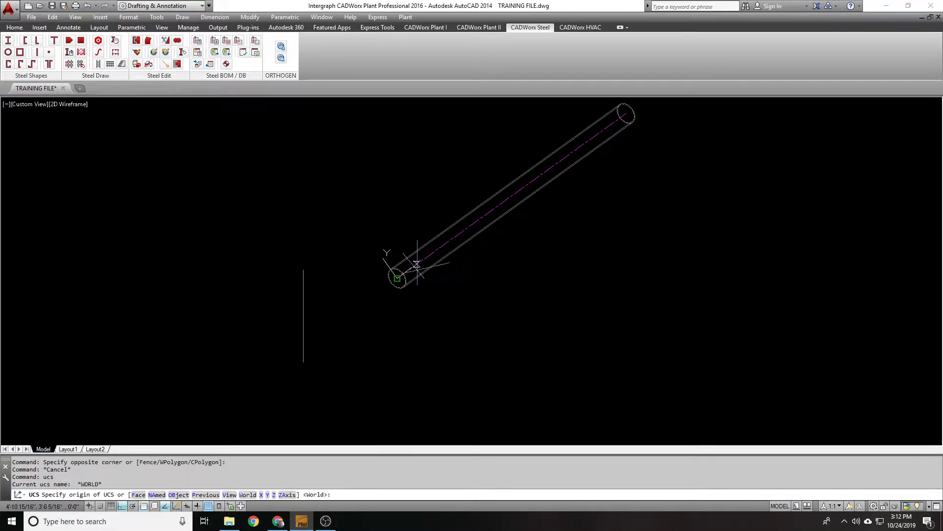
click(417, 264)
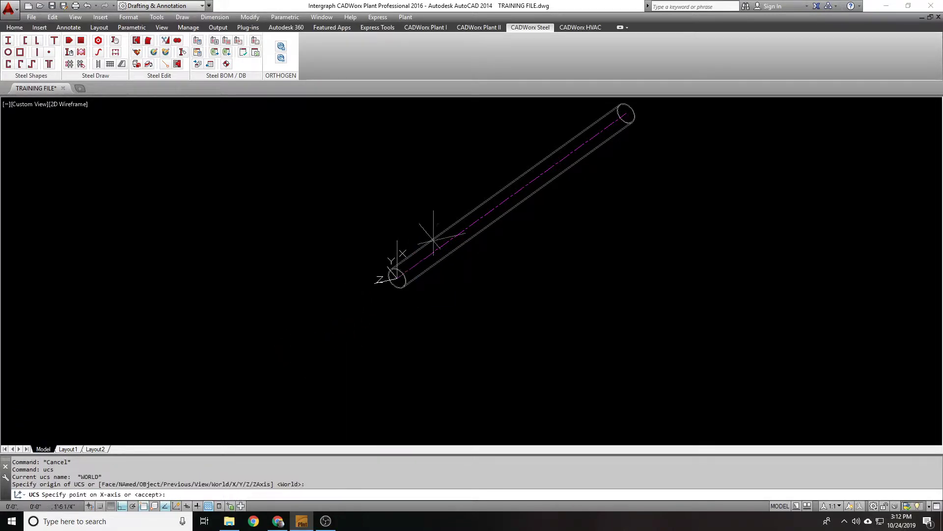
click(609, 128)
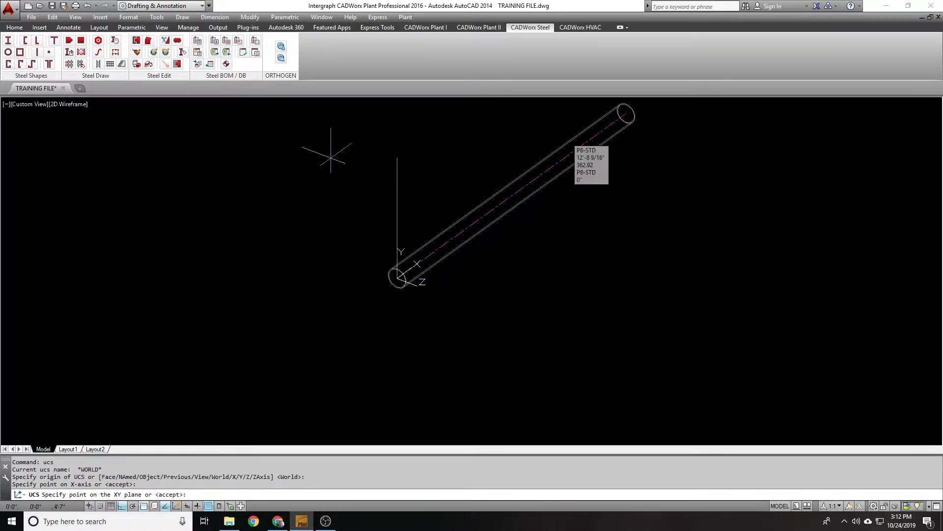
key(Return)
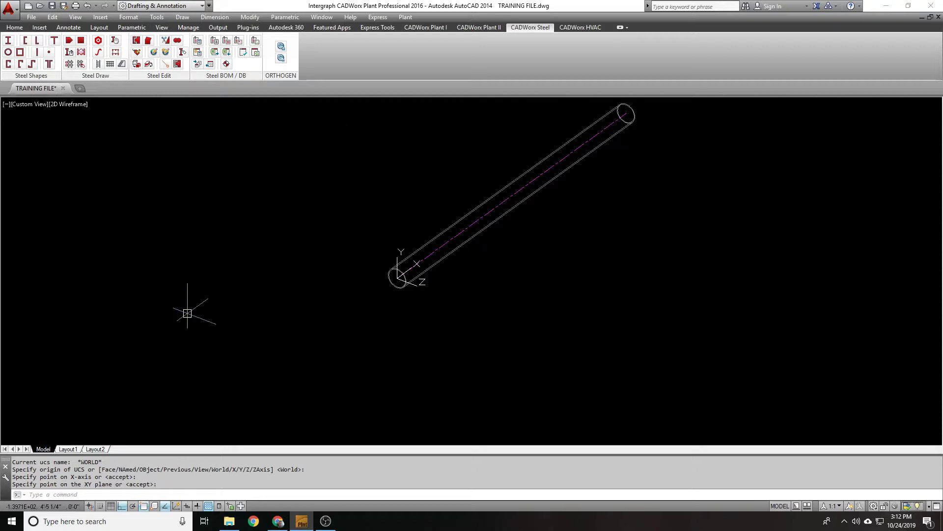
click(399, 278)
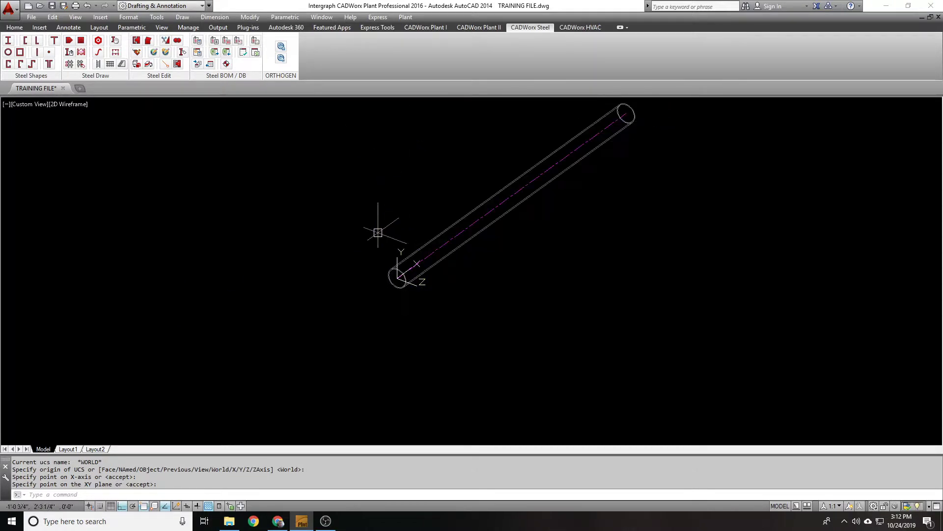
text(1)
middle_drag(527, 199, 484, 243)
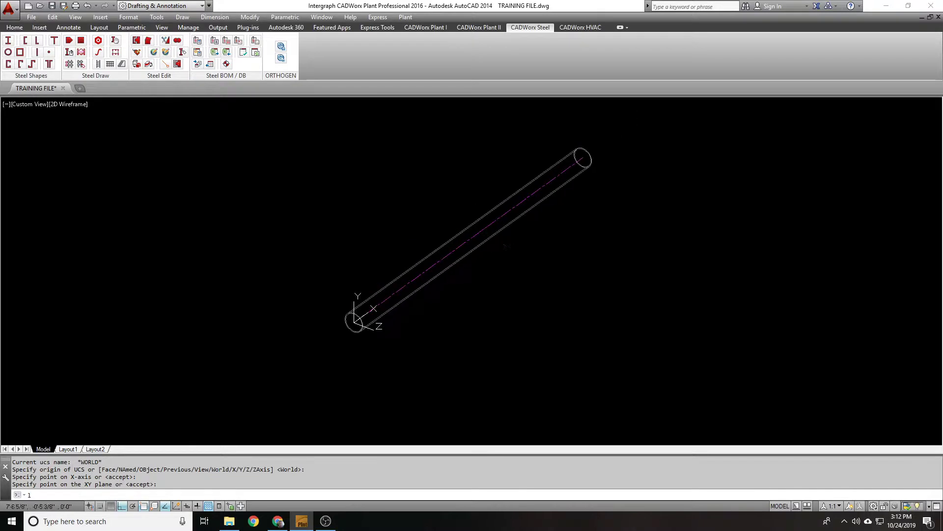
key(Return)
click(468, 239)
key(Escape)
key(Return)
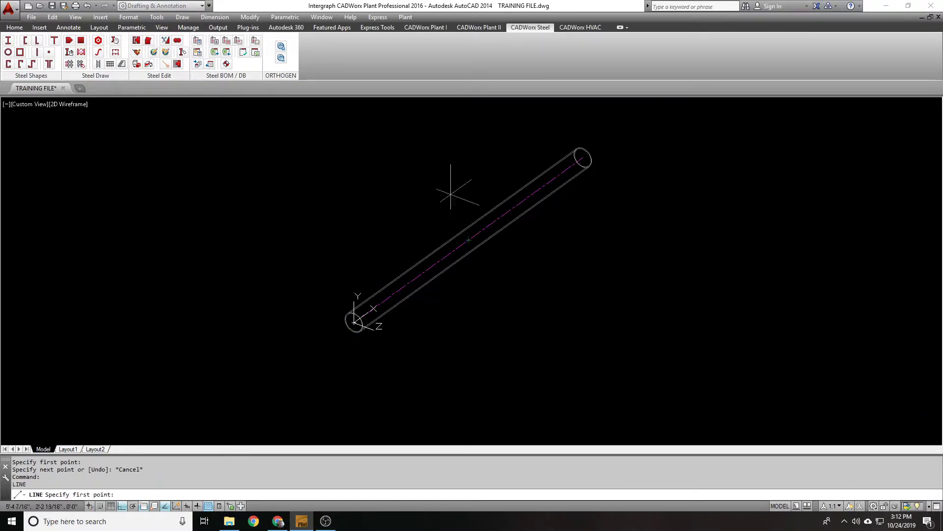
click(467, 233)
key(Escape)
scroll(460, 188, down, 2)
scroll(457, 188, up, 2)
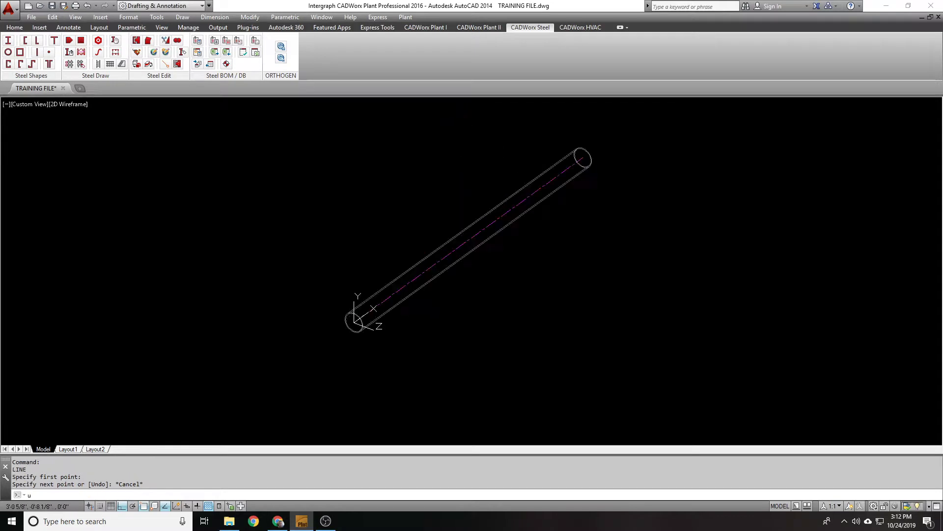
Undo the pipe-aligned UCS definition and cancel the stray selection window.
text(u)
key(Return)
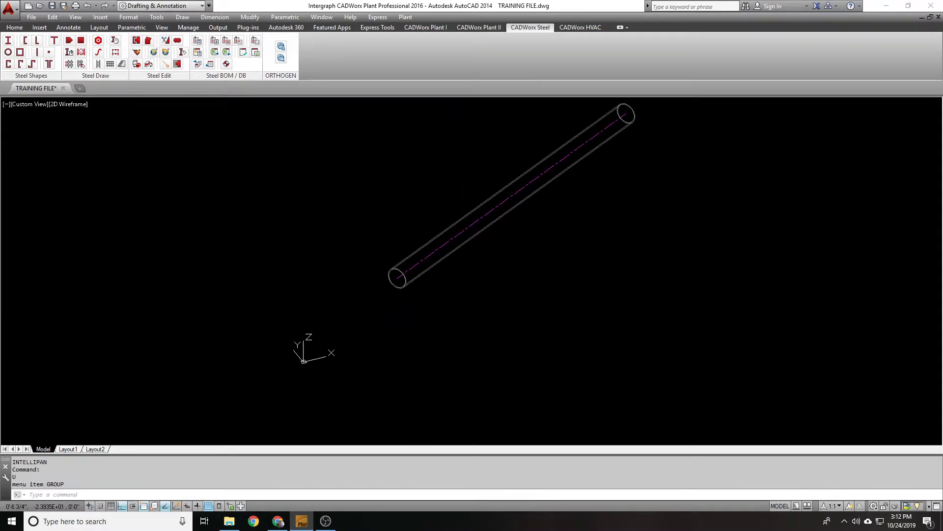
click(344, 387)
key(Escape)
Move the UCS icon's origin onto the pipe's near end and try to redirect its Y and X axes.
click(308, 360)
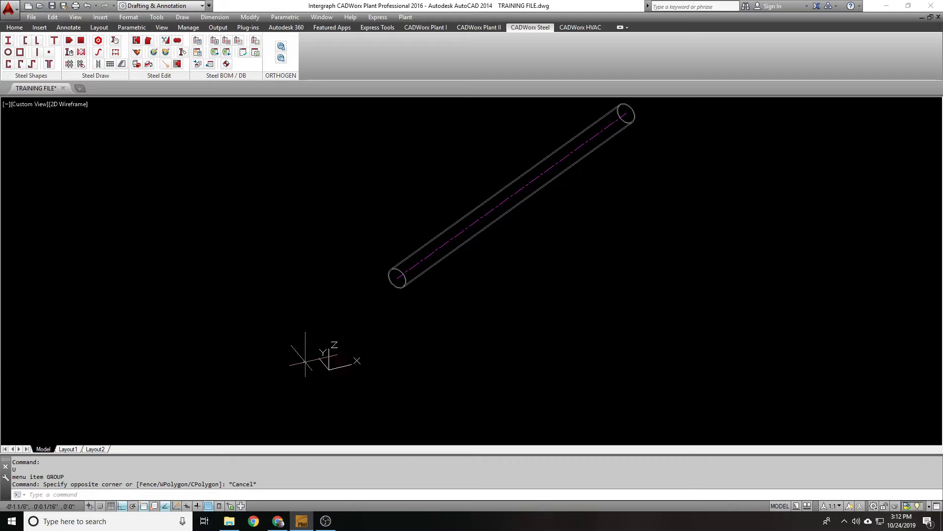
click(304, 362)
click(397, 278)
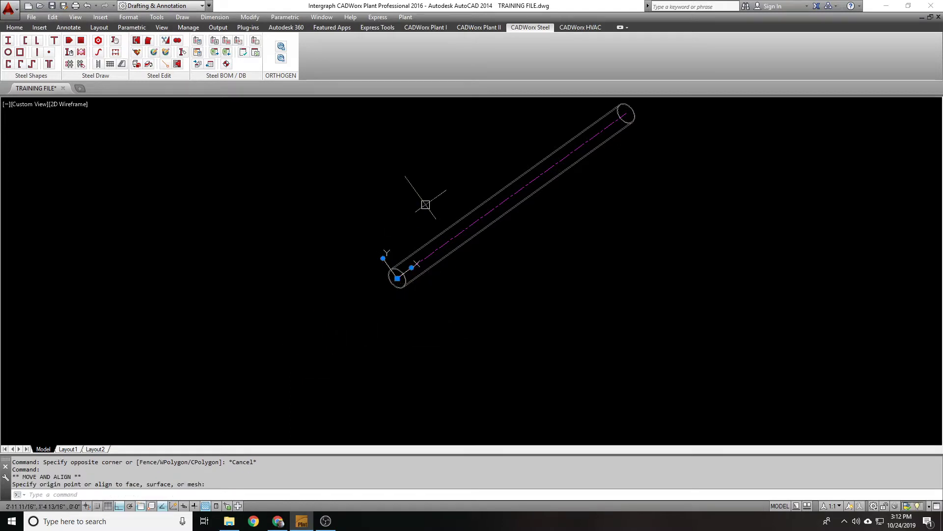
scroll(414, 244, up, 3)
click(396, 285)
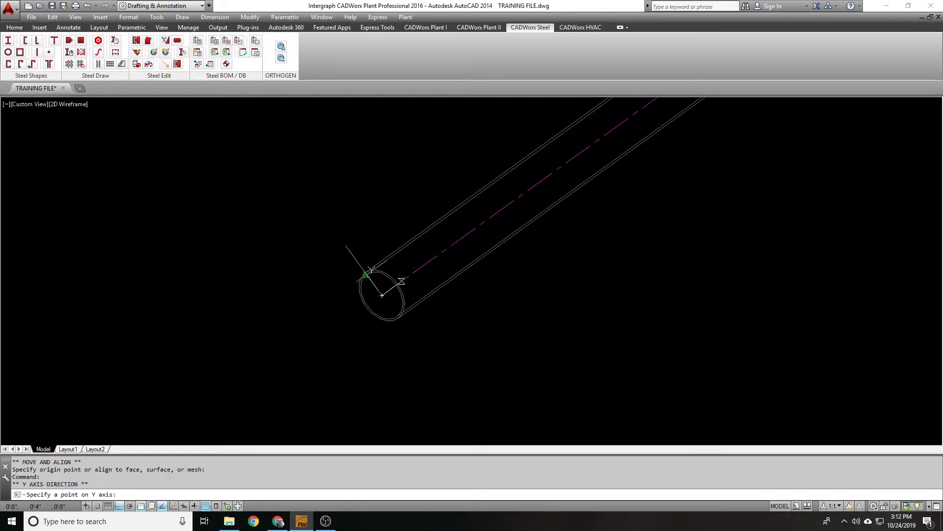
key(Escape)
key(Escape)
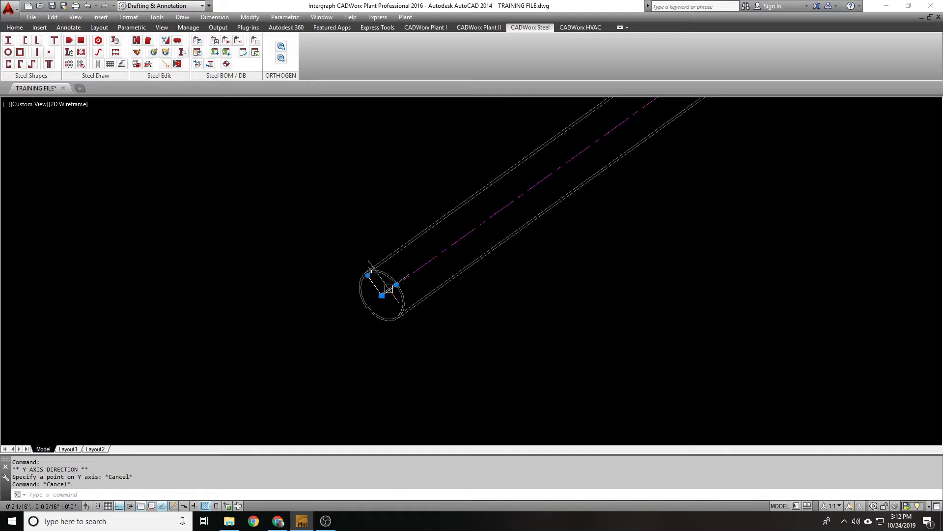
click(397, 284)
scroll(643, 108, down, 6)
middle_drag(648, 108, 501, 221)
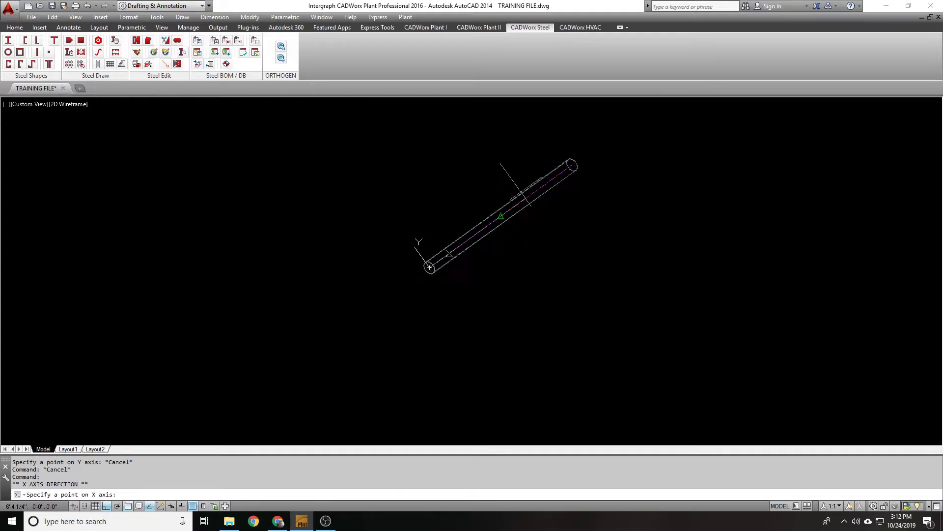
key(Escape)
key(Escape)
Reset the UCS to World.
text(ucs)
key(Return)
key(Return)
key(Return)
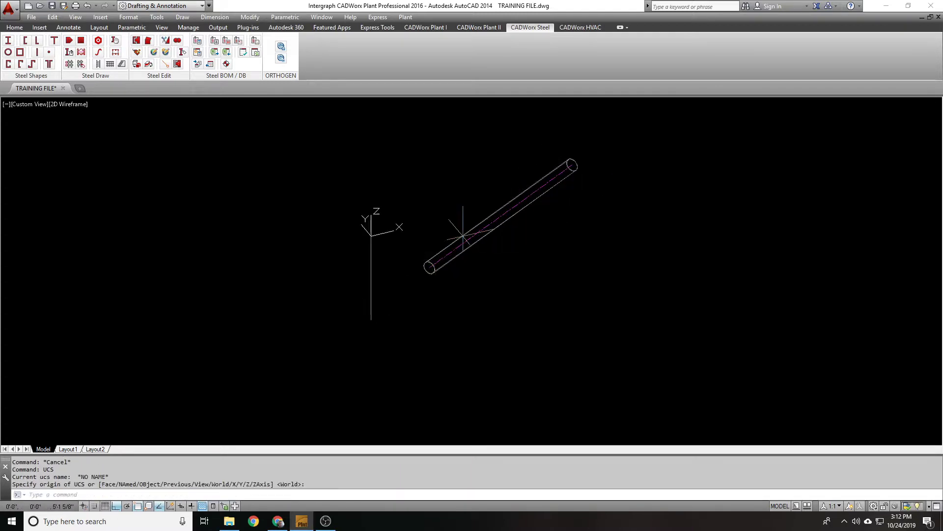
Define a three-point UCS with its origin at the pipe's near end, X toward the far end center and Y vertical.
scroll(462, 237, up, 6)
click(393, 294)
scroll(393, 294, down, 5)
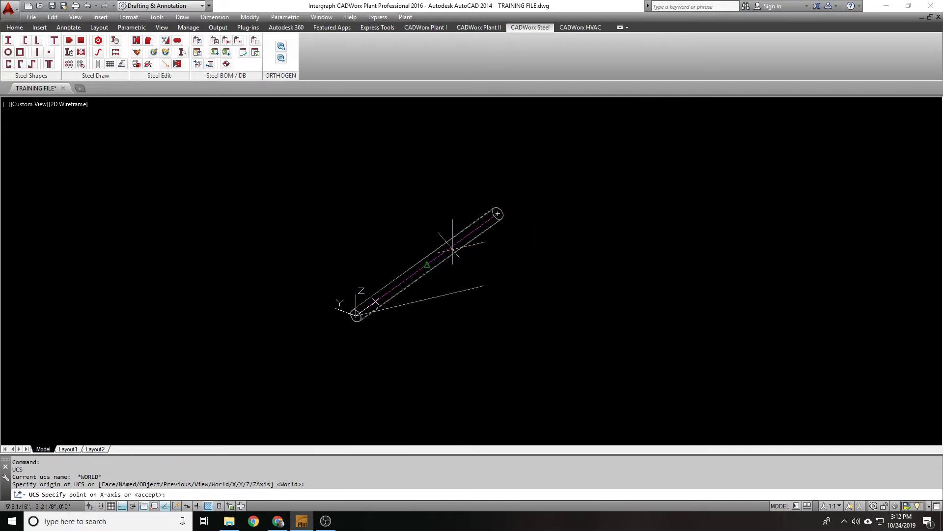
click(497, 214)
click(372, 201)
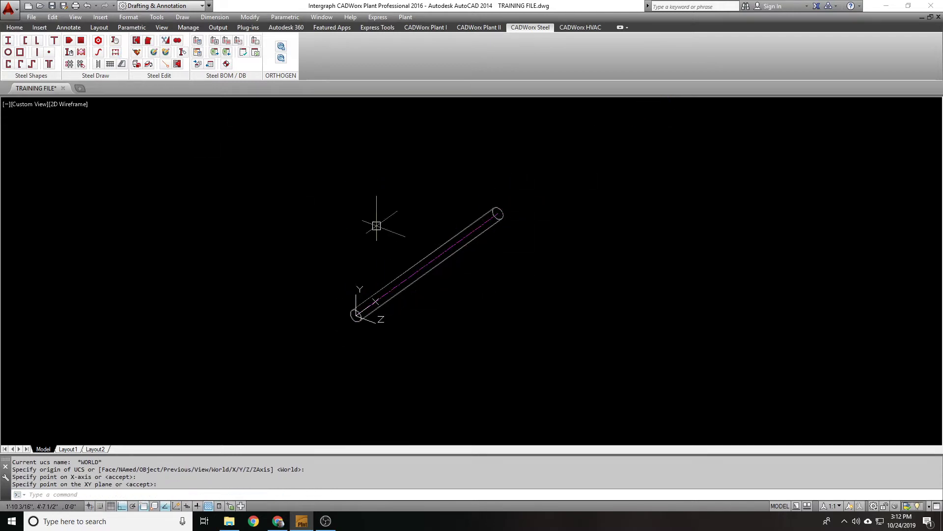
Draw a line from the pipe's midpoint upward along the Y axis of the pipe-aligned UCS.
text(l)
key(Return)
scroll(432, 263, up, 2)
click(418, 258)
click(419, 149)
key(Return)
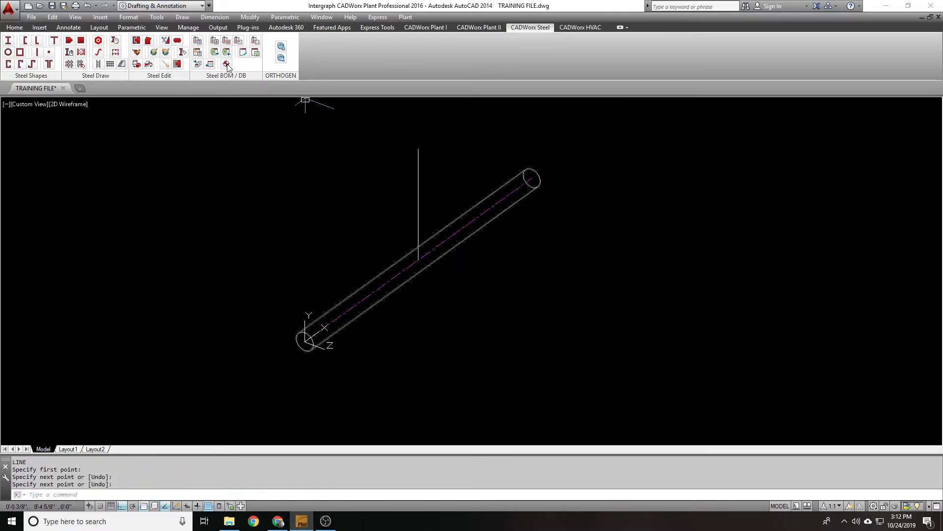
Cut the pipe with the steel Cut command, using the vertical line at its midpoint as the cutting line.
click(165, 40)
click(419, 221)
key(Return)
click(441, 230)
key(Return)
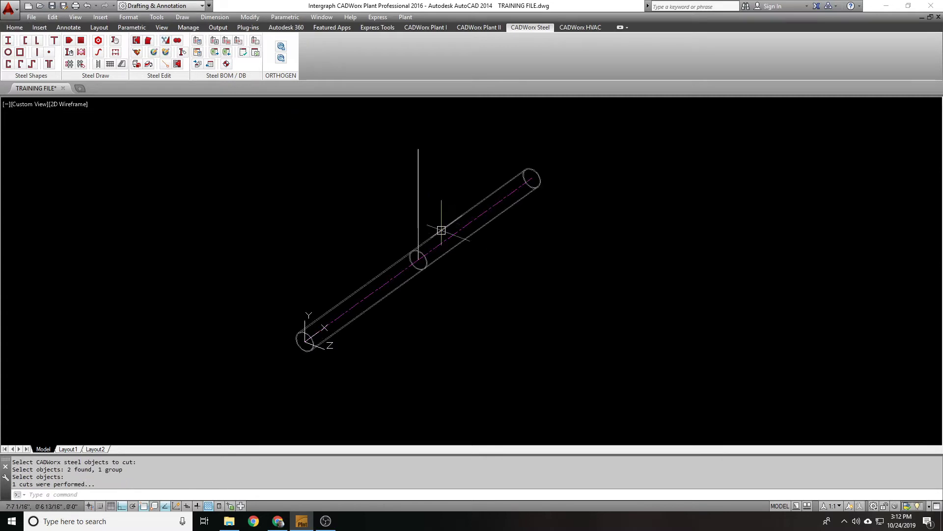
Erase both cut pipe pieces and the cutting line.
scroll(434, 266, down, 4)
text(e)
key(Return)
click(457, 280)
click(420, 226)
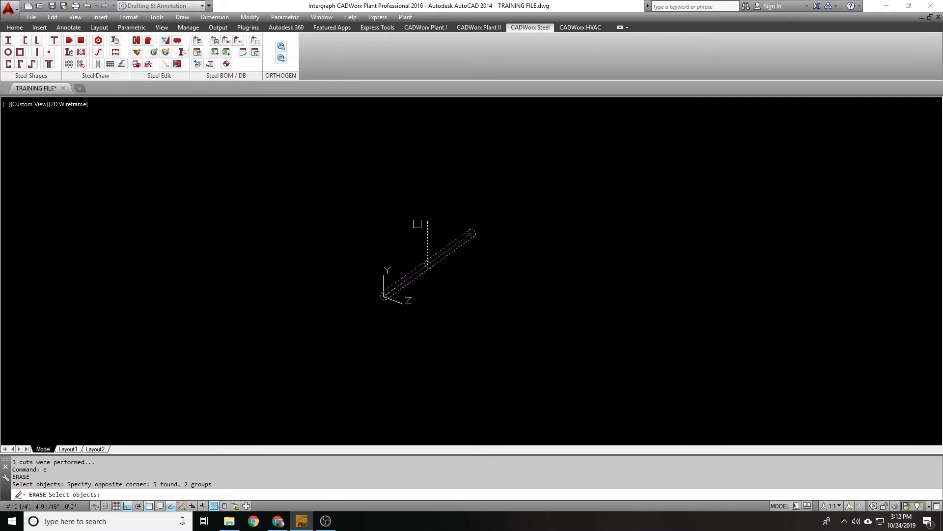
key(Return)
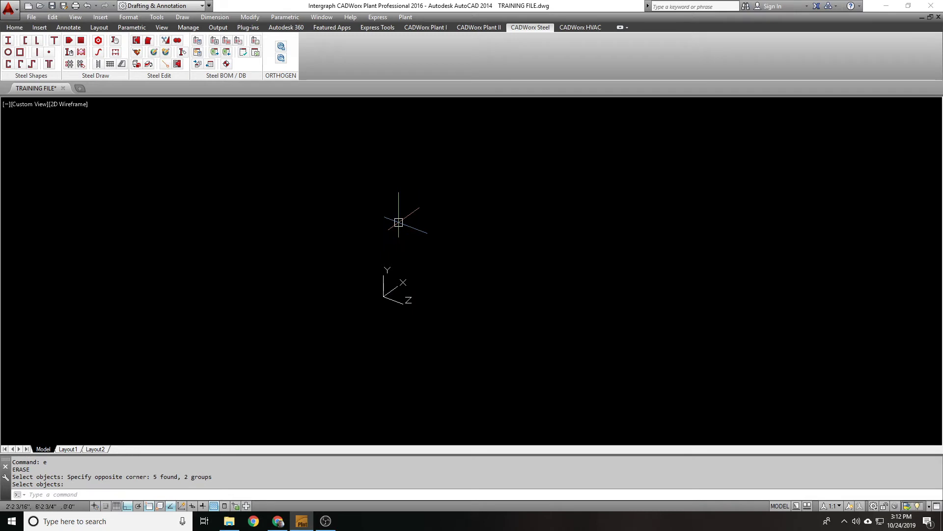